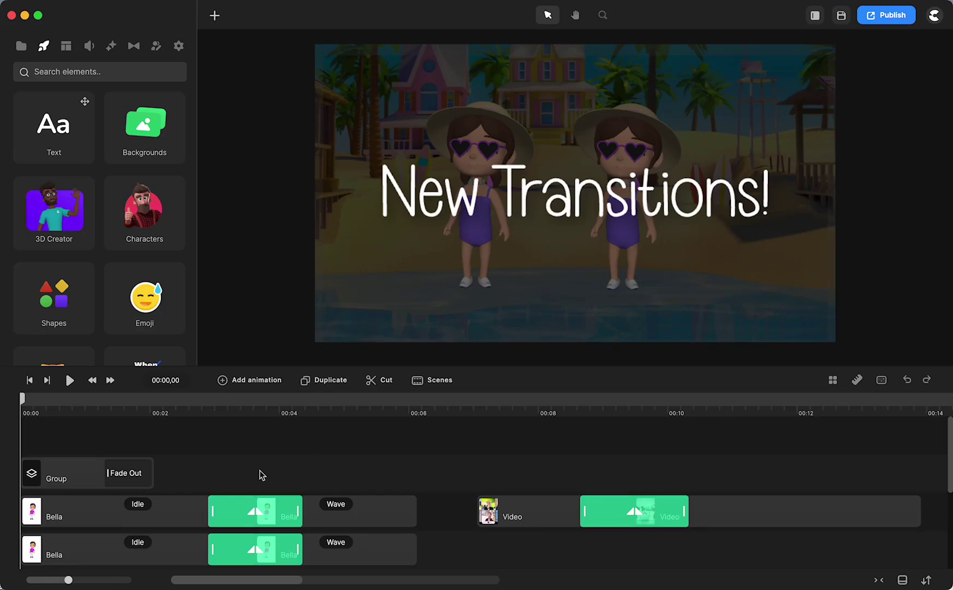
- Preview the scene, pause at 00:04,18, and scrub back to where both wear pink T-shirts
left_click(70, 381)
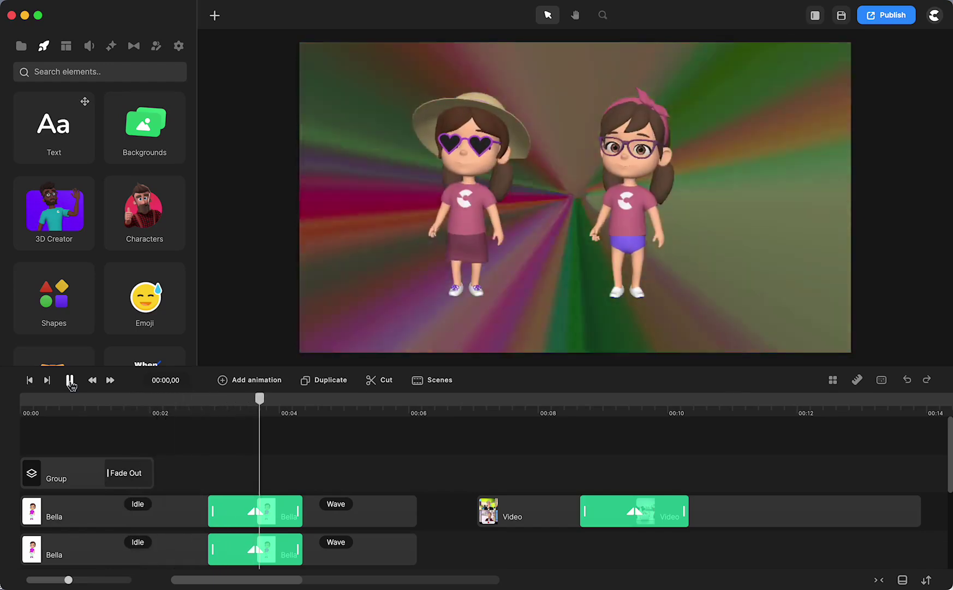
left_click(70, 381)
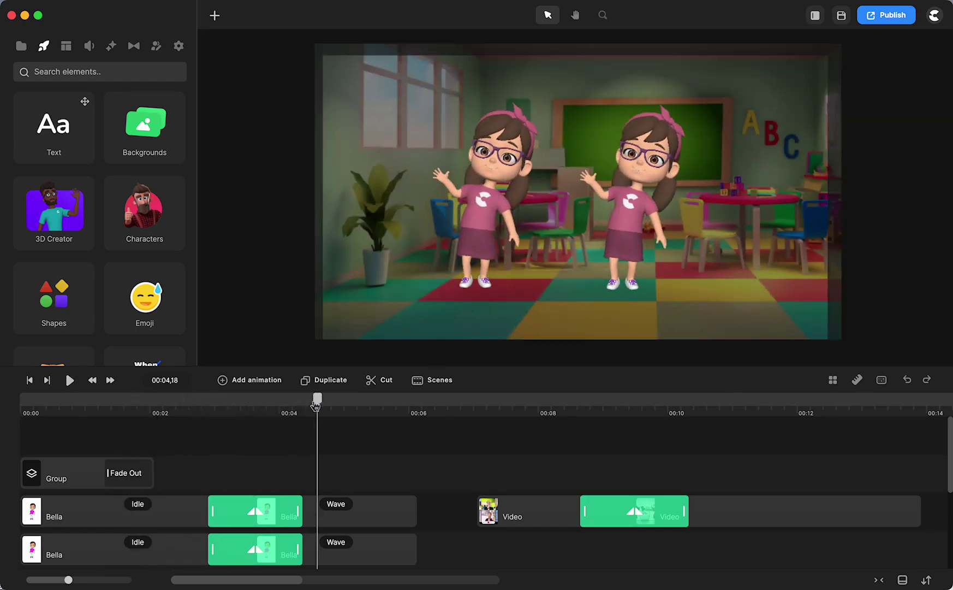
left_click_drag(317, 404, 256, 427)
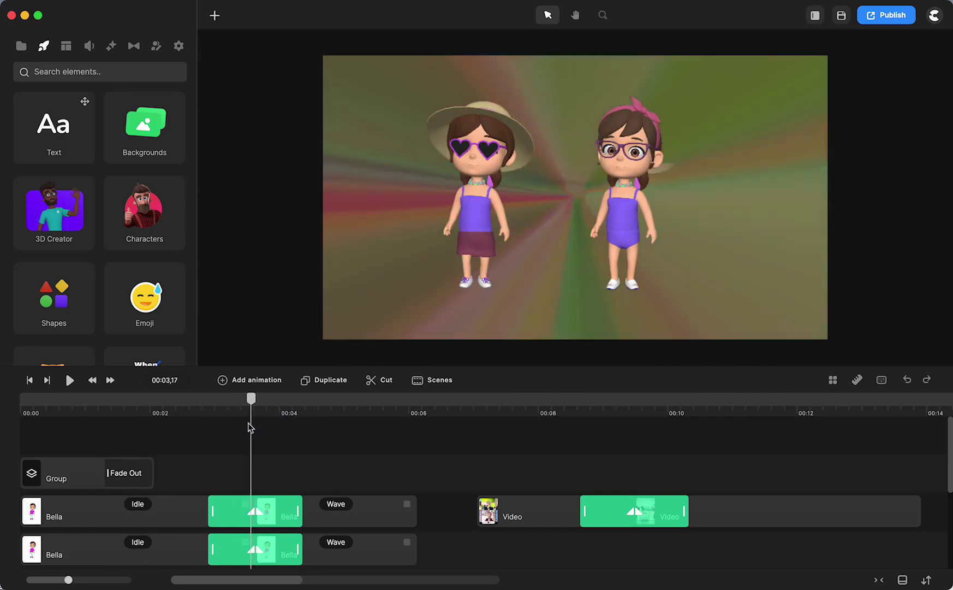
left_click_drag(255, 426, 259, 427)
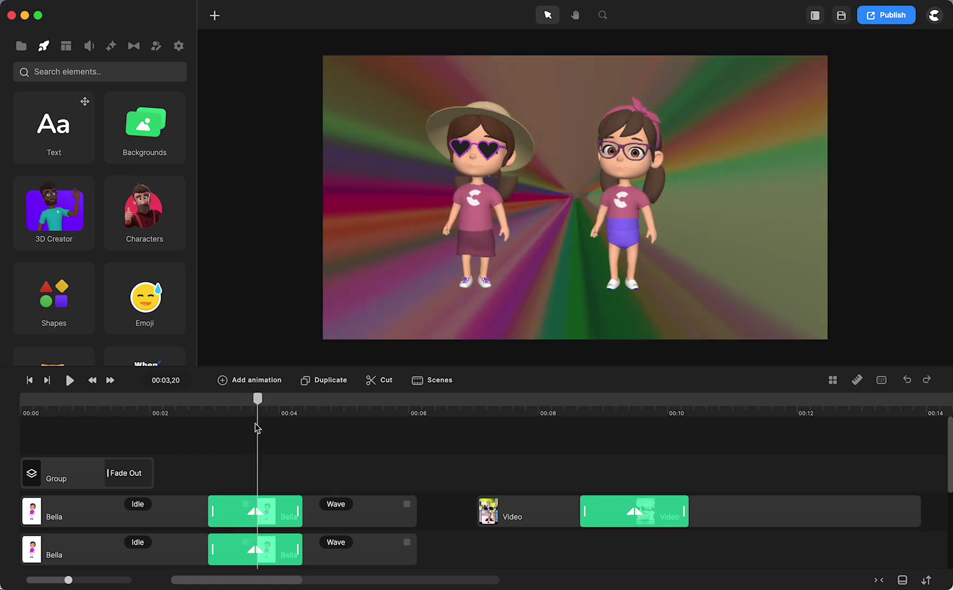
scroll(293, 462, "down", 4)
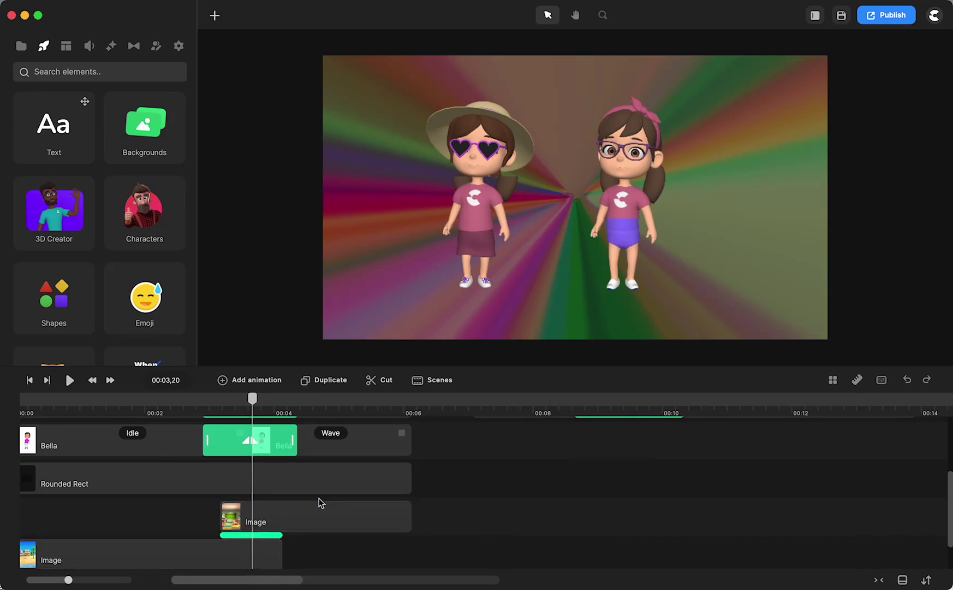
scroll(318, 499, "up", 2)
- Play the video-to-video transition to 00:11,24, then select the transition and the whole Video clip
left_click(469, 400)
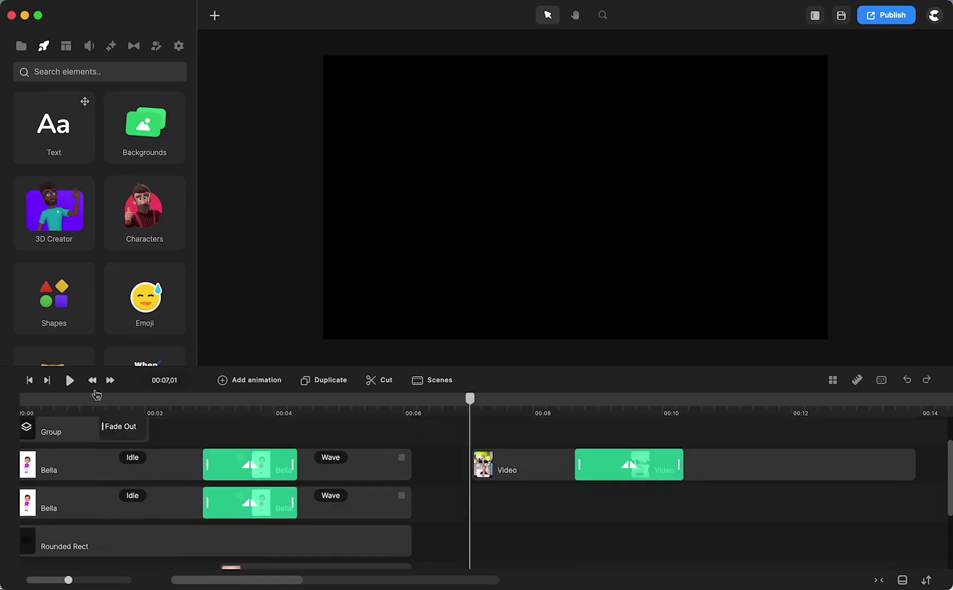
left_click(69, 381)
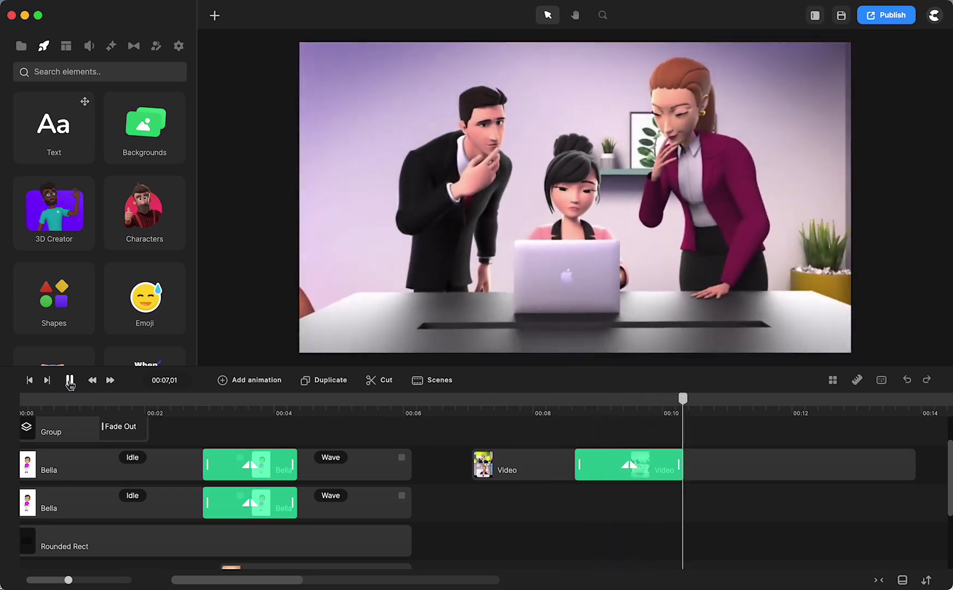
key("space")
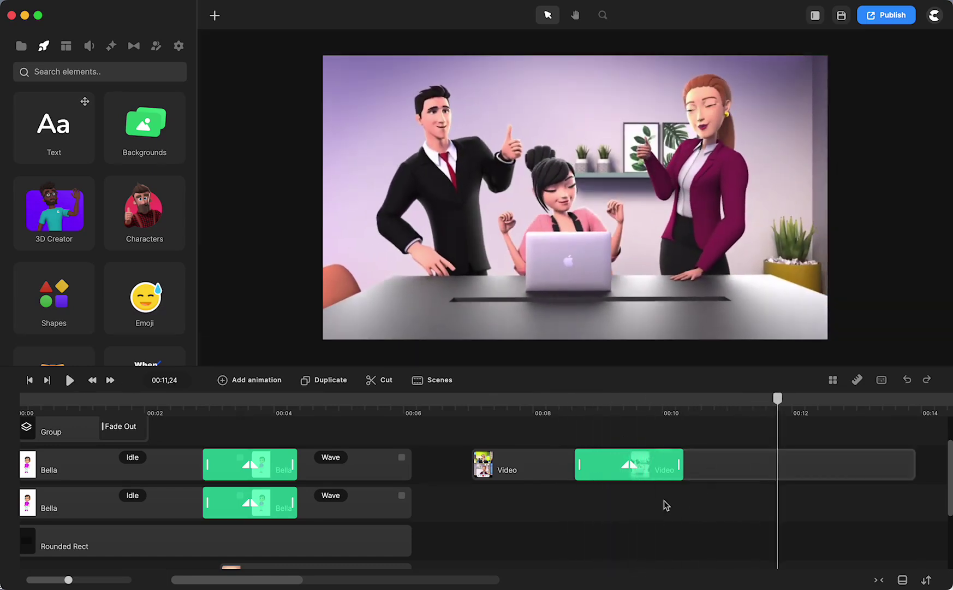
left_click(593, 462)
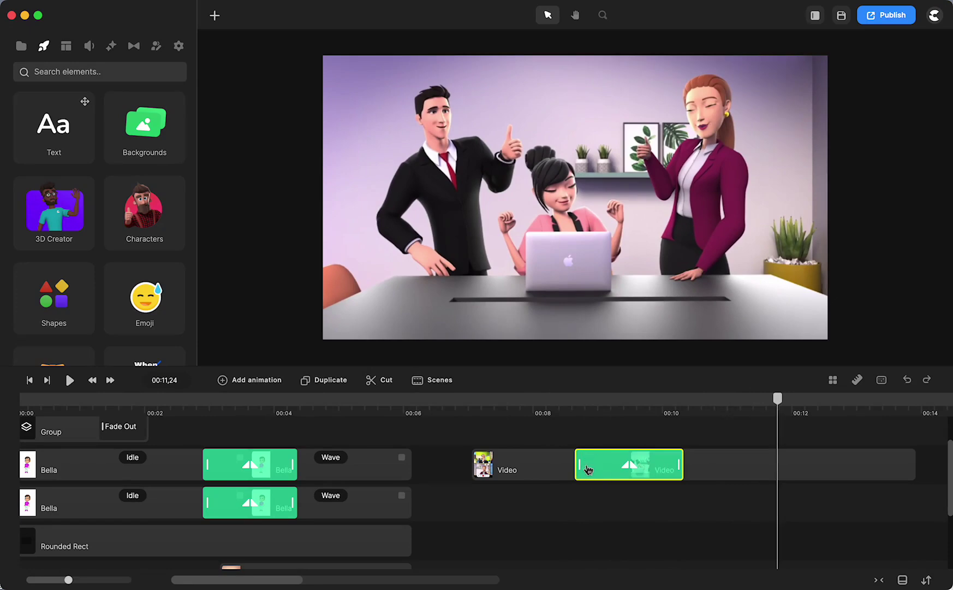
left_click(733, 473)
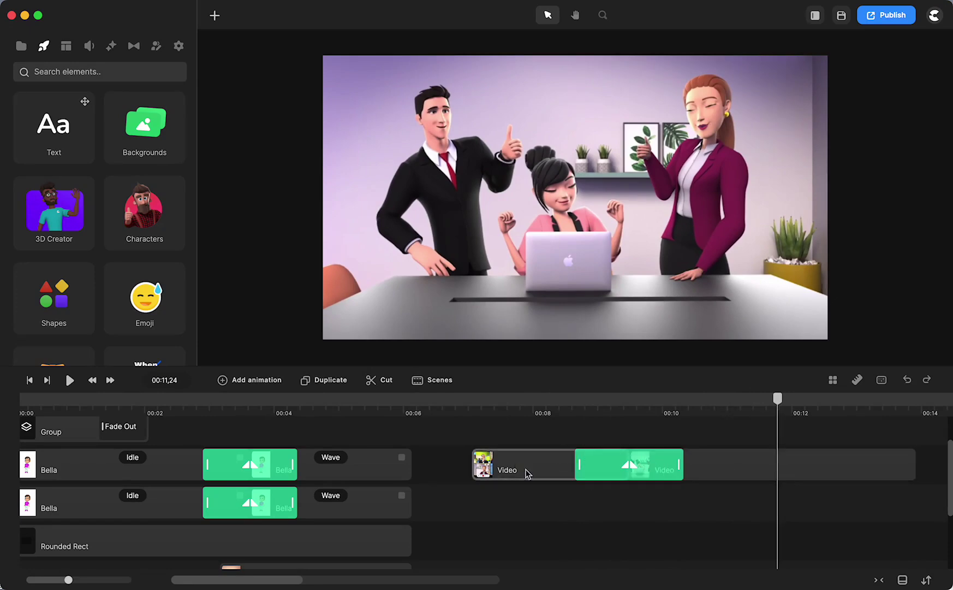
- Move the playhead to 00:02,26 and browse the Image clip's transitions without choosing one
left_click(29, 380)
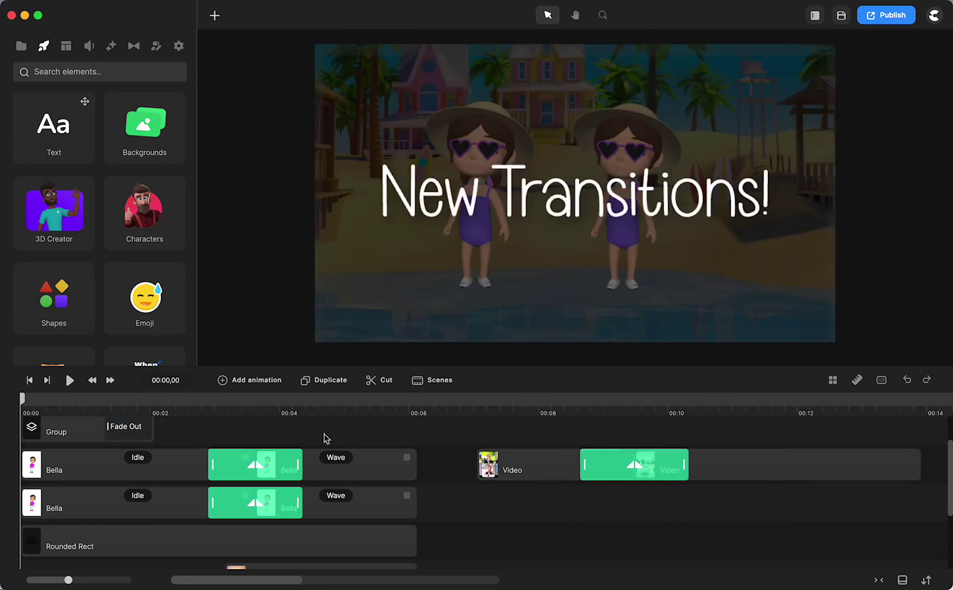
left_click(205, 399)
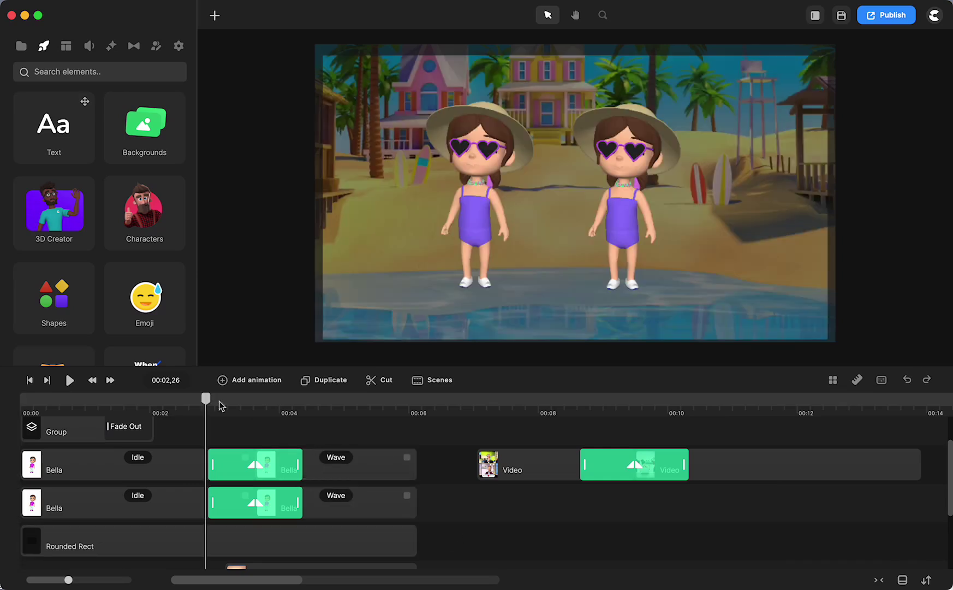
scroll(425, 509, "down", 3)
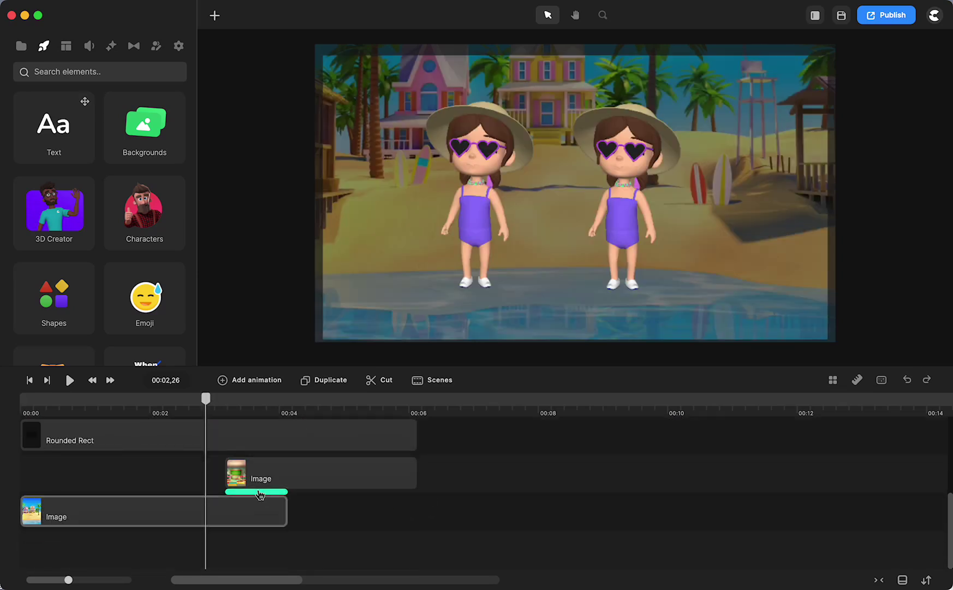
left_click(260, 492)
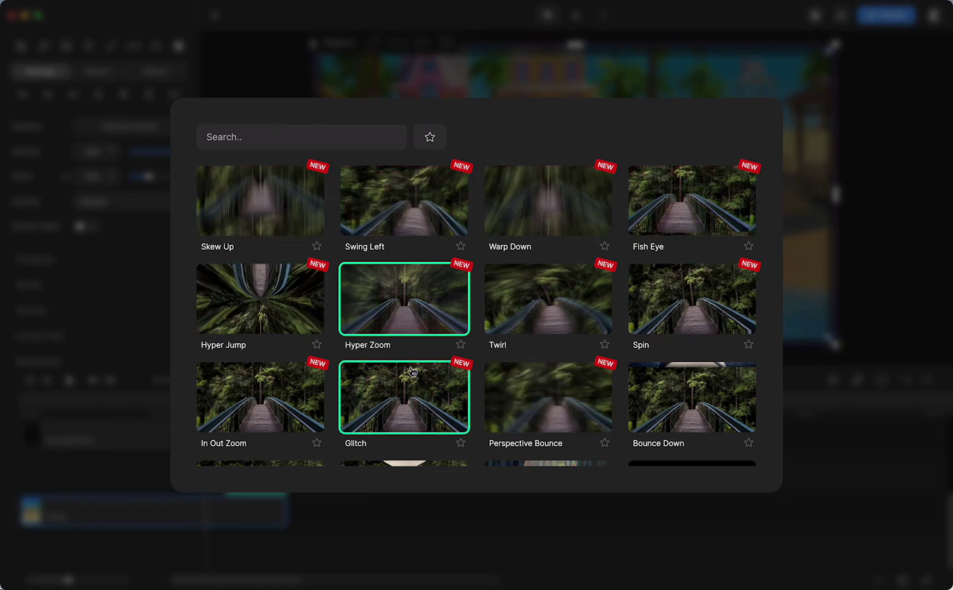
scroll(412, 371, "down", 4)
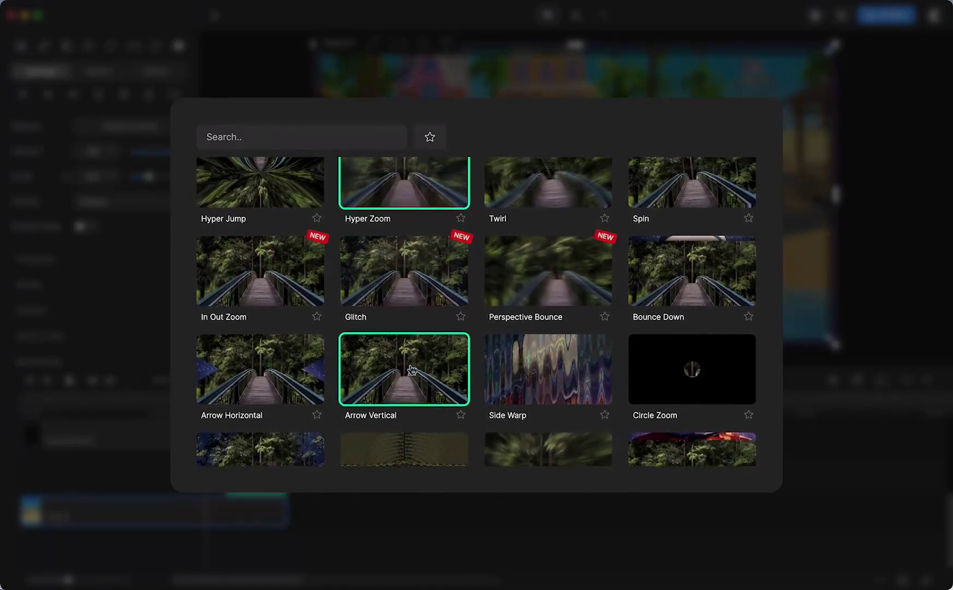
scroll(412, 370, "down", 20)
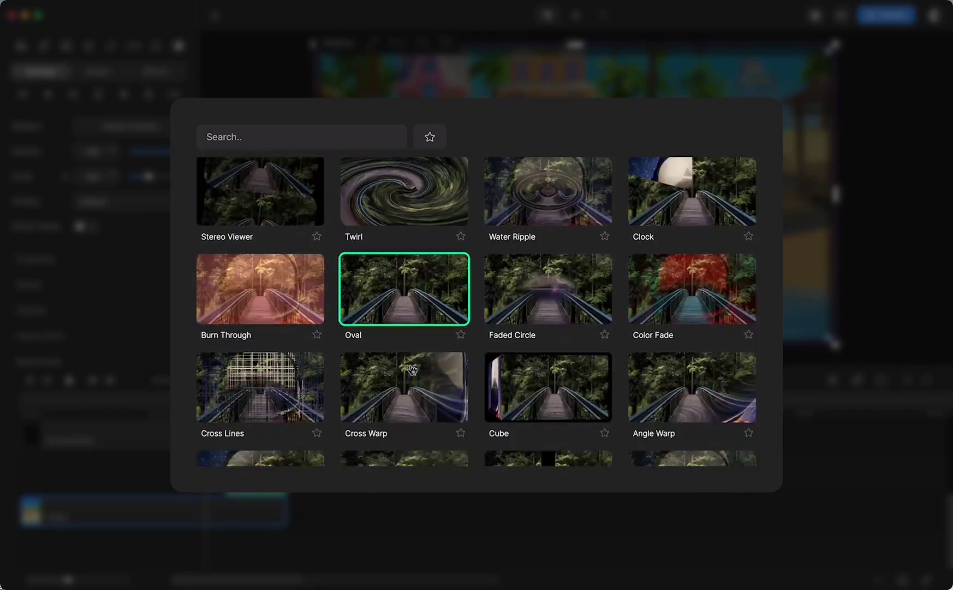
scroll(412, 370, "down", 12)
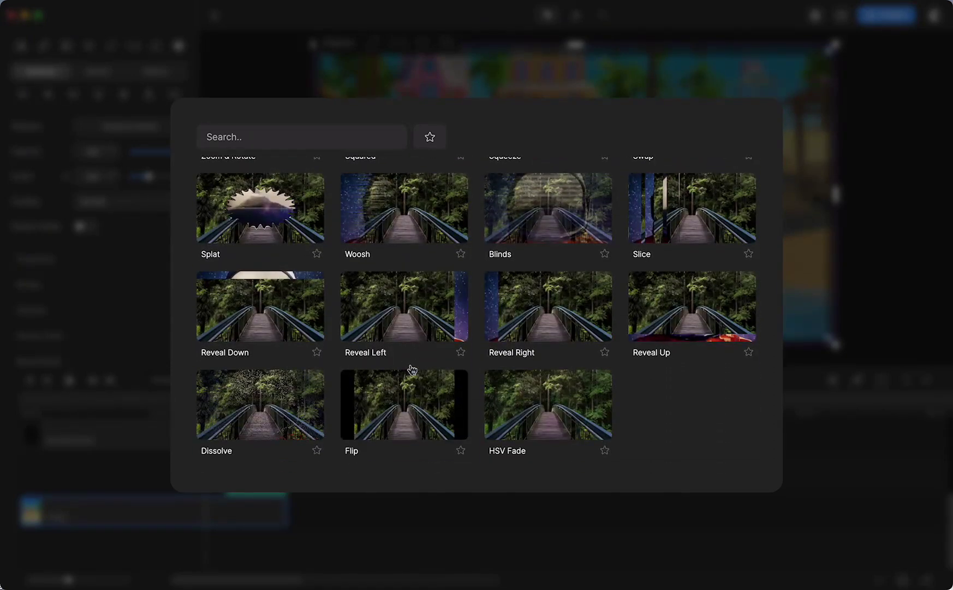
left_click(432, 545)
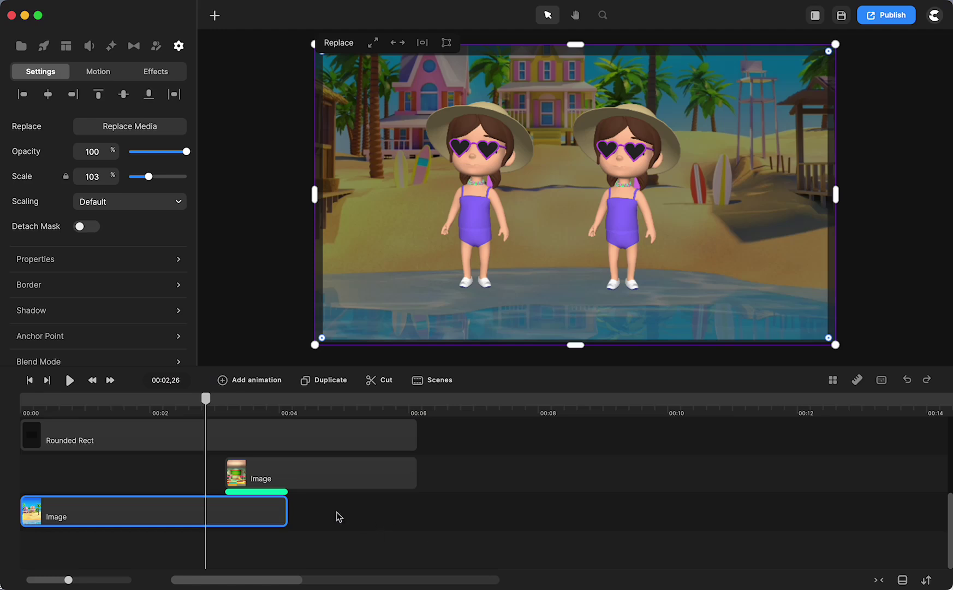
- Drag the Video clip and its transition later so it starts near 00:11.6
scroll(355, 515, "up", 3)
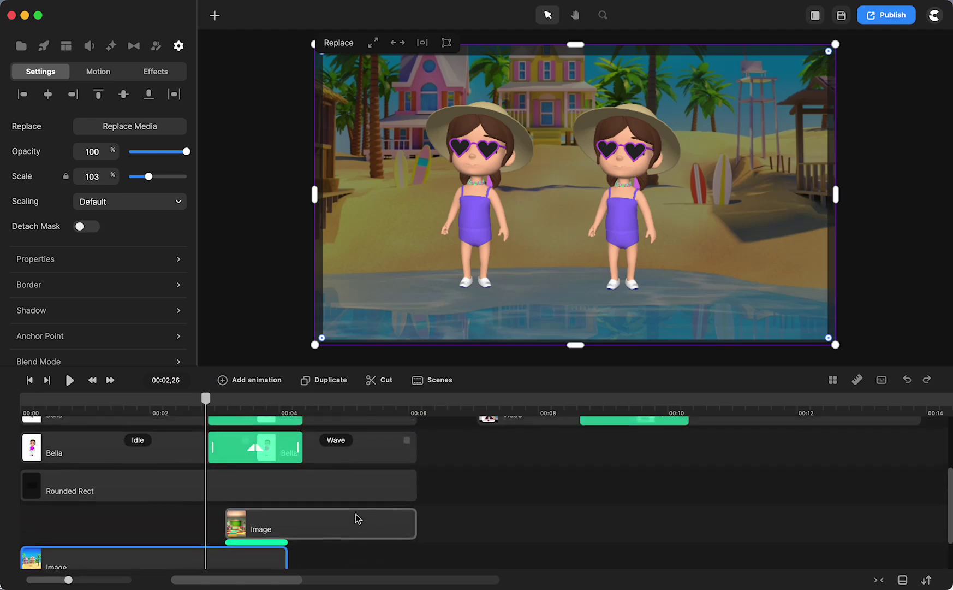
scroll(473, 498, "up", 2)
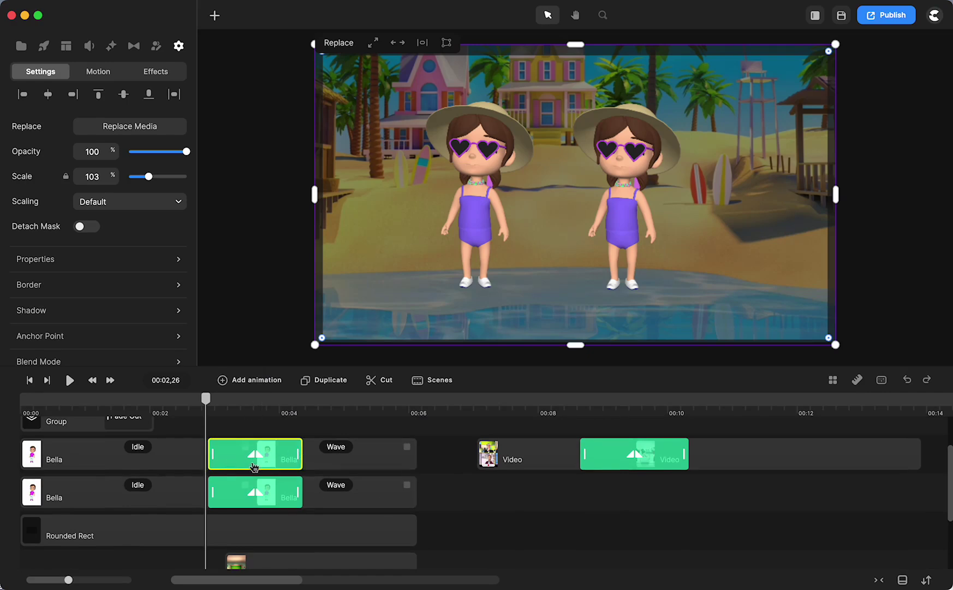
left_click(746, 460)
left_click_drag(559, 432, 671, 471)
scroll(902, 454, "right", 3)
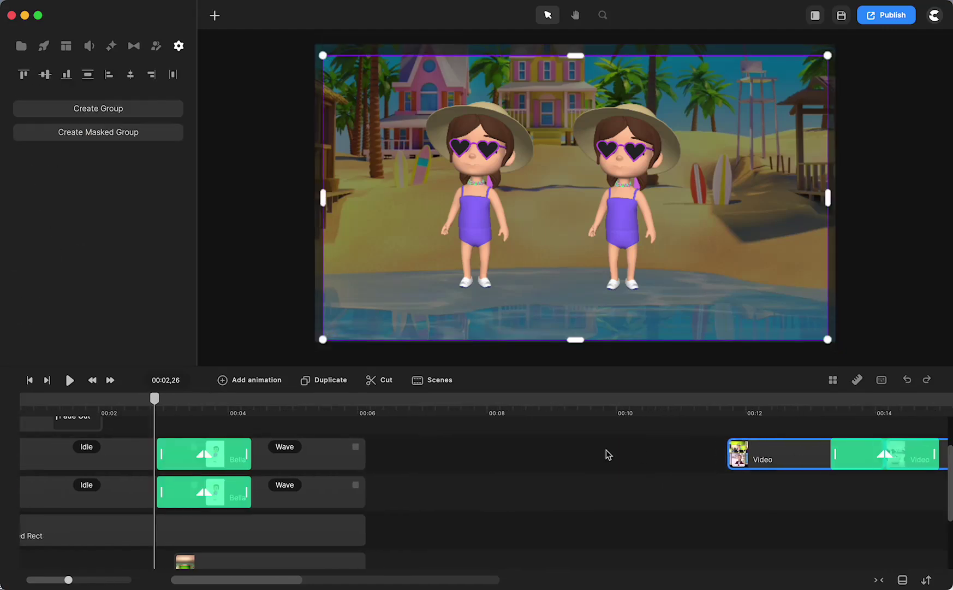
scroll(608, 455, "left", 3)
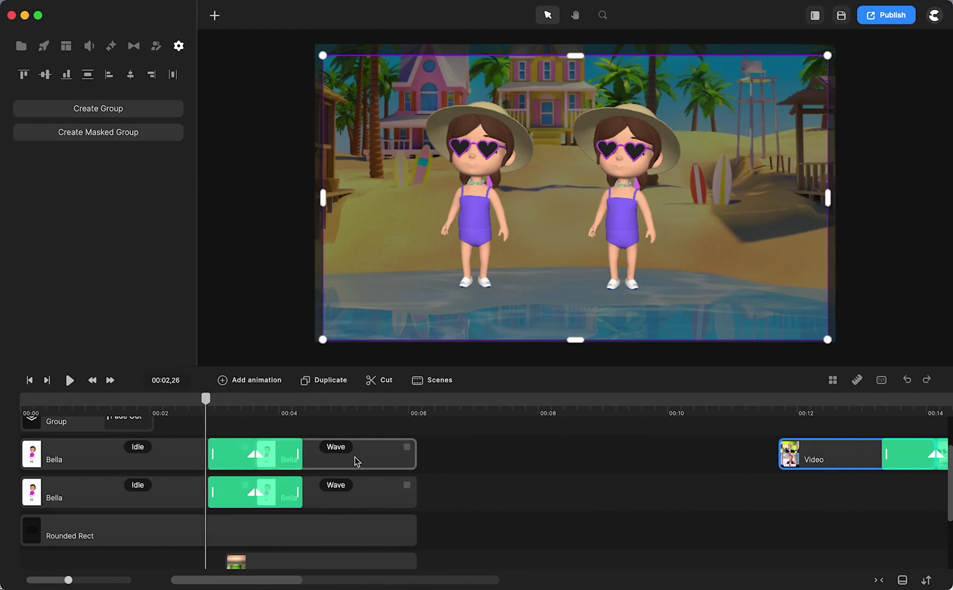
- Shift the top Wave clip to about 00:05, then slide it left to snap against the Idle clip
left_click_drag(409, 463, 470, 471)
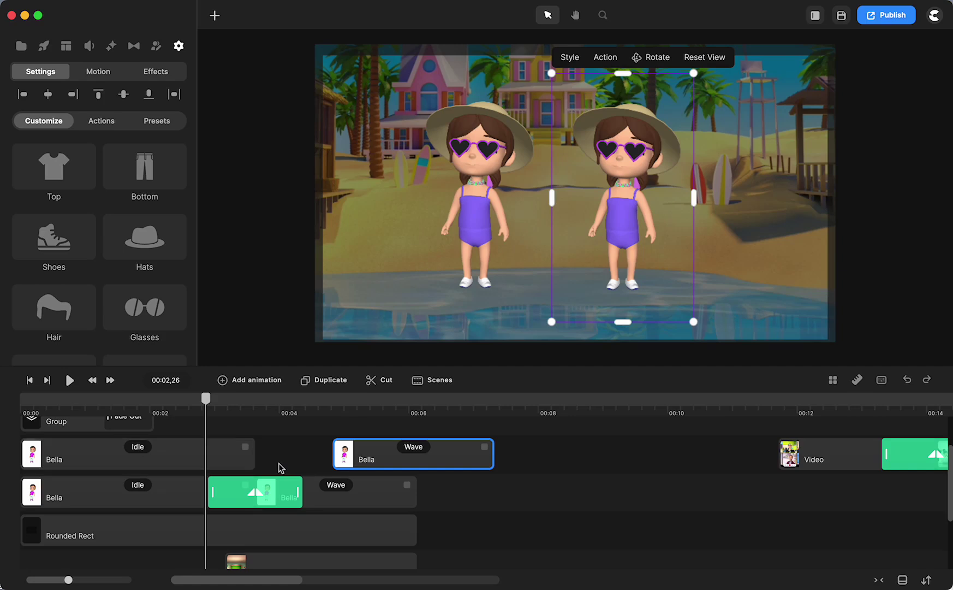
left_click(305, 464)
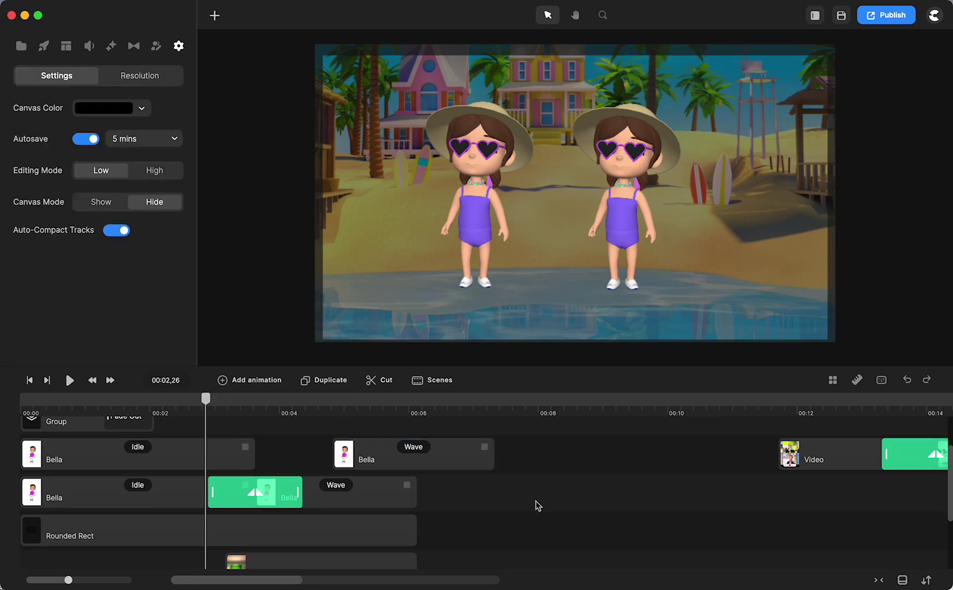
left_click_drag(453, 464, 381, 467)
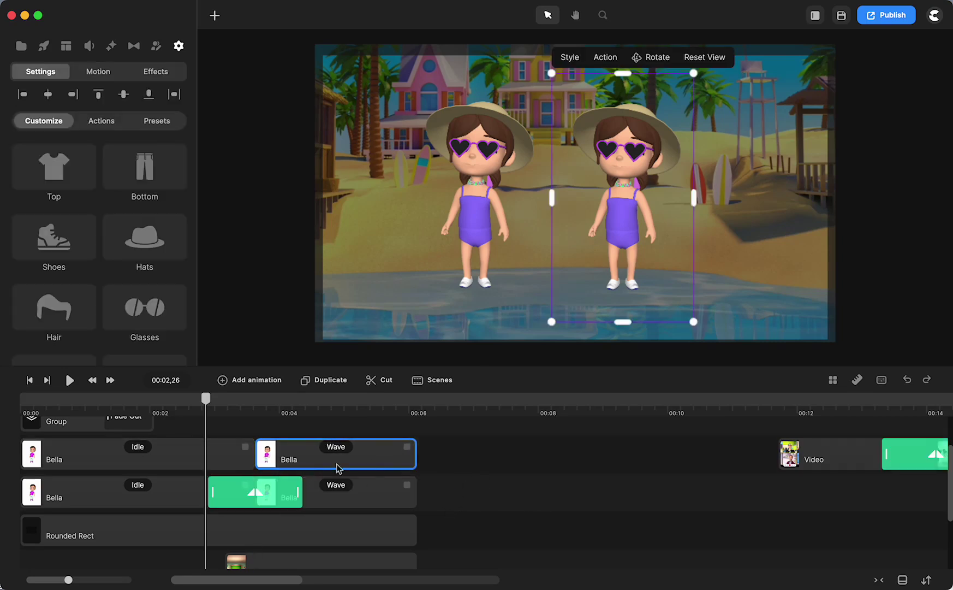
mouse_move(261, 460)
- Browse the transition choices for the Idle–Wave join, closing and reopening the list
left_click(257, 461)
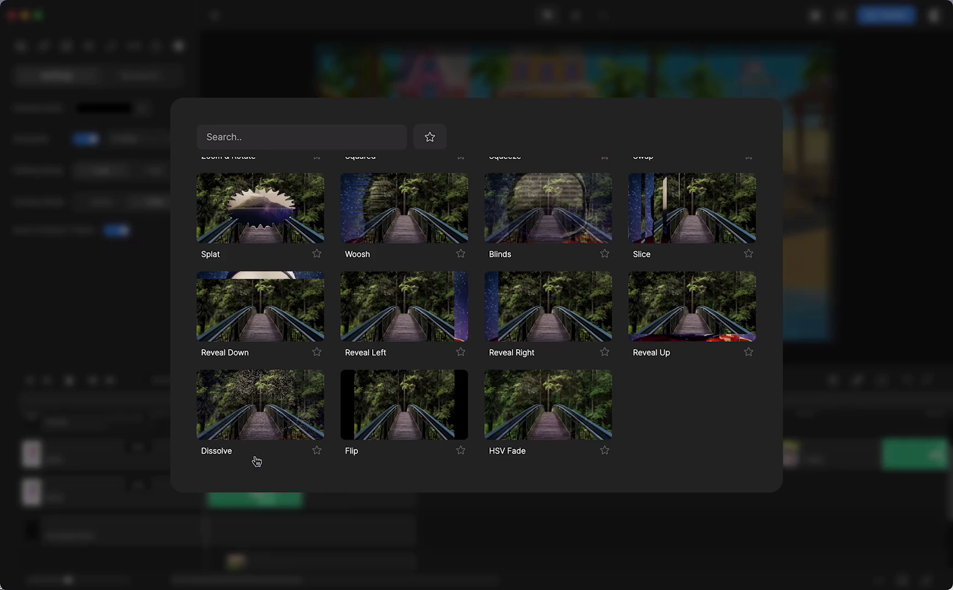
scroll(411, 256, "down", 10)
scroll(410, 256, "down", 5)
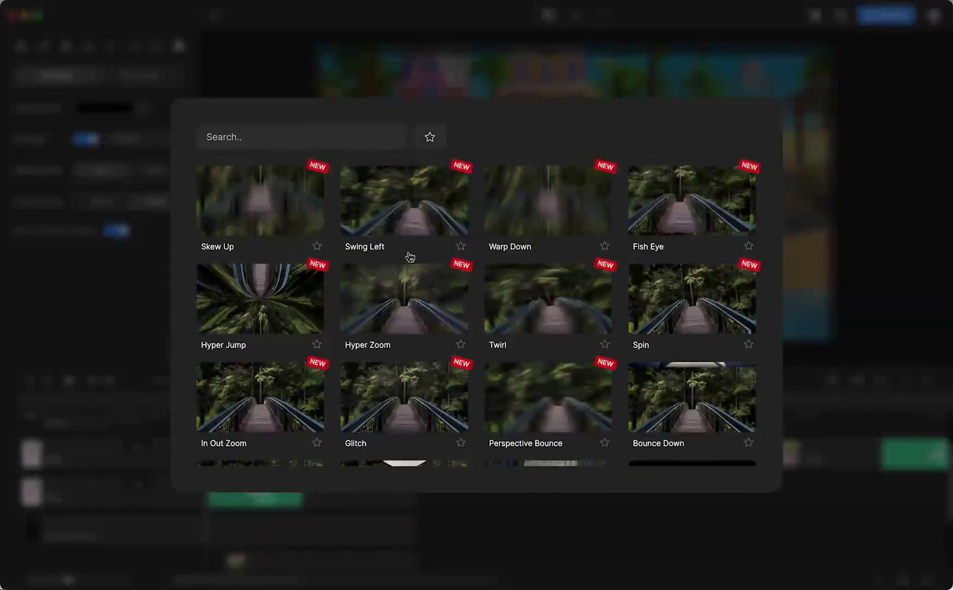
scroll(410, 256, "down", 10)
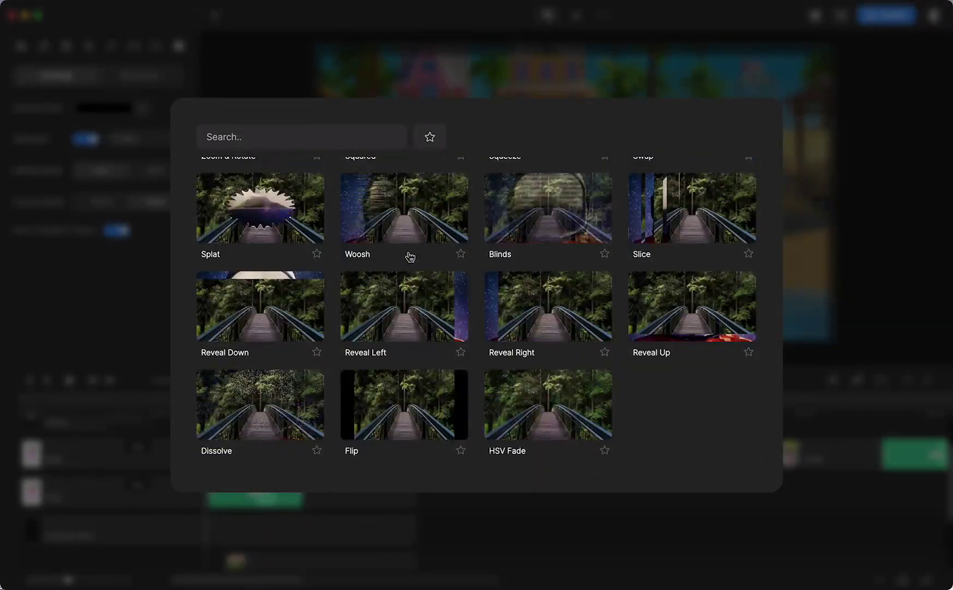
scroll(410, 256, "up", 10)
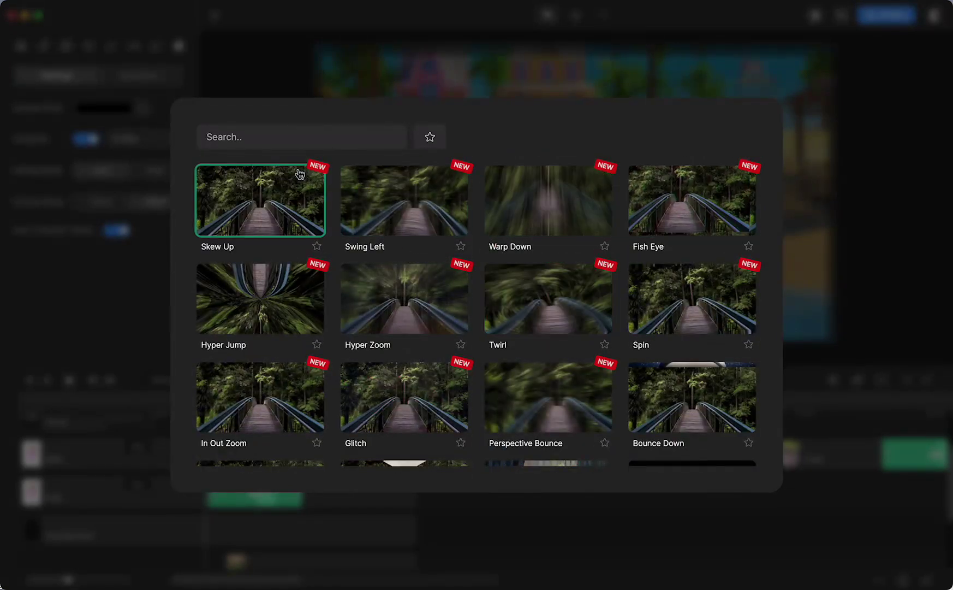
left_click(485, 531)
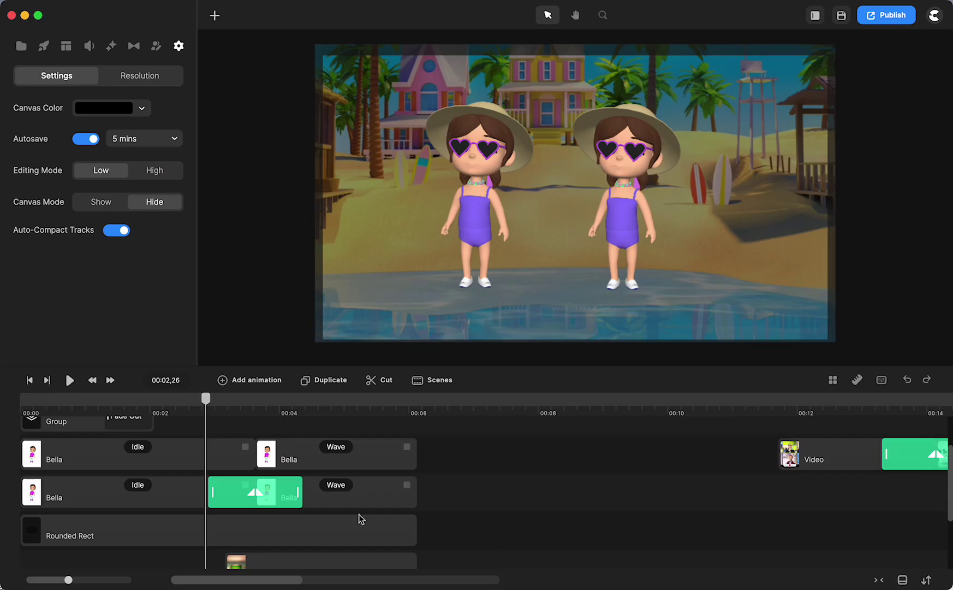
left_click(245, 494)
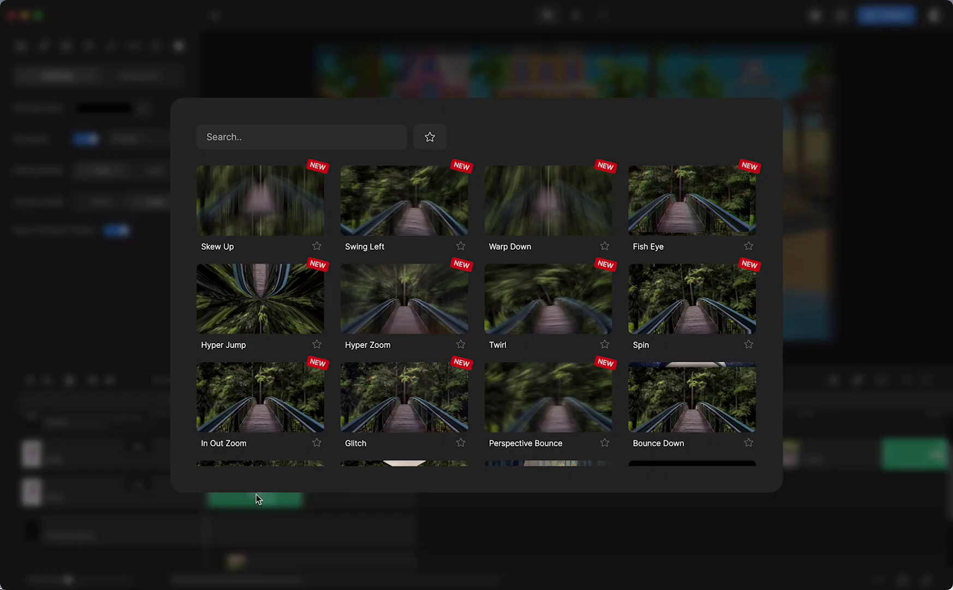
left_click(263, 498)
left_click(263, 498)
- Search transitions for 're', apply Reveal Up, then replace it with Reveal Down
left_click(222, 136)
type("re")
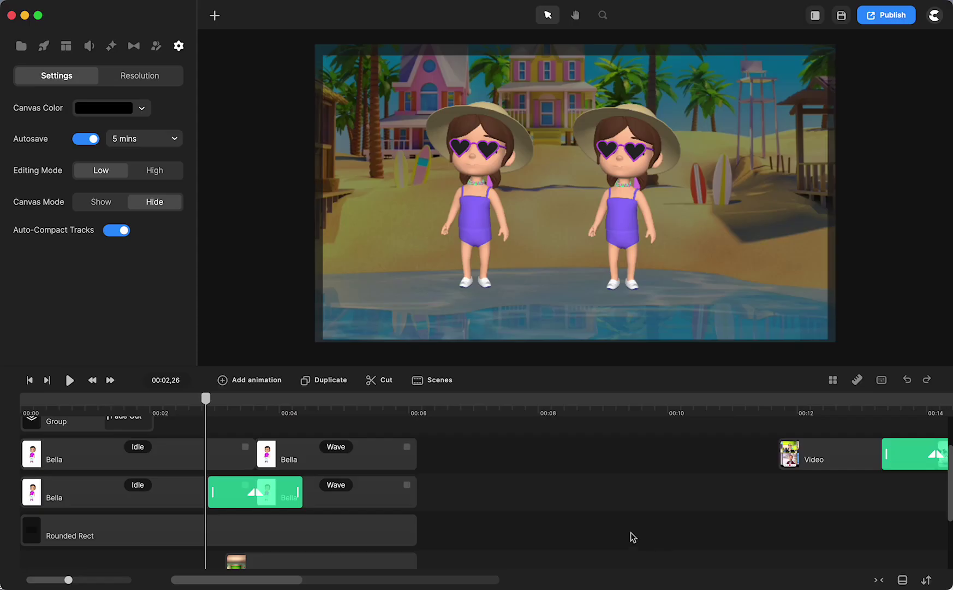
left_click(659, 538)
left_click(255, 455)
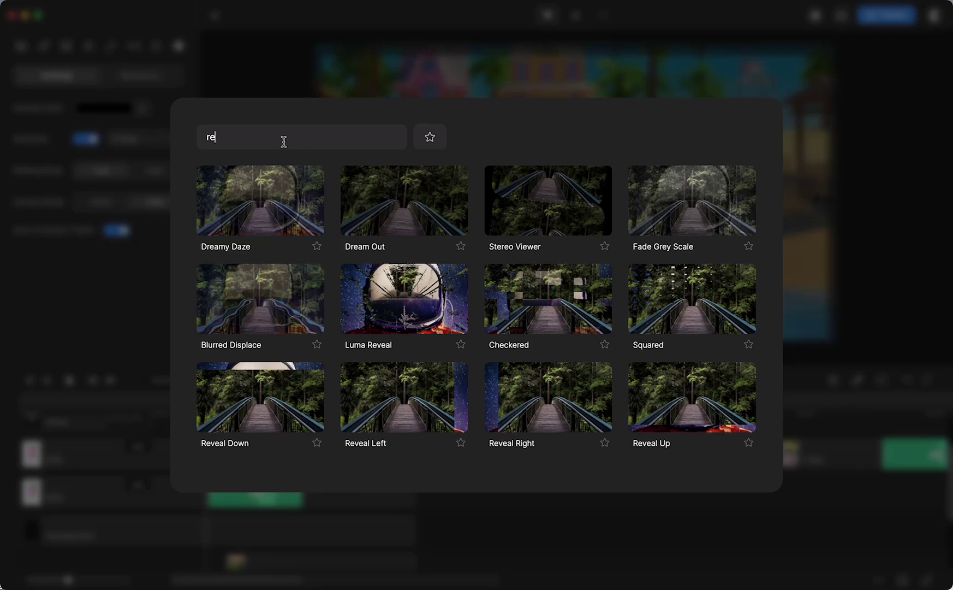
left_click(269, 406)
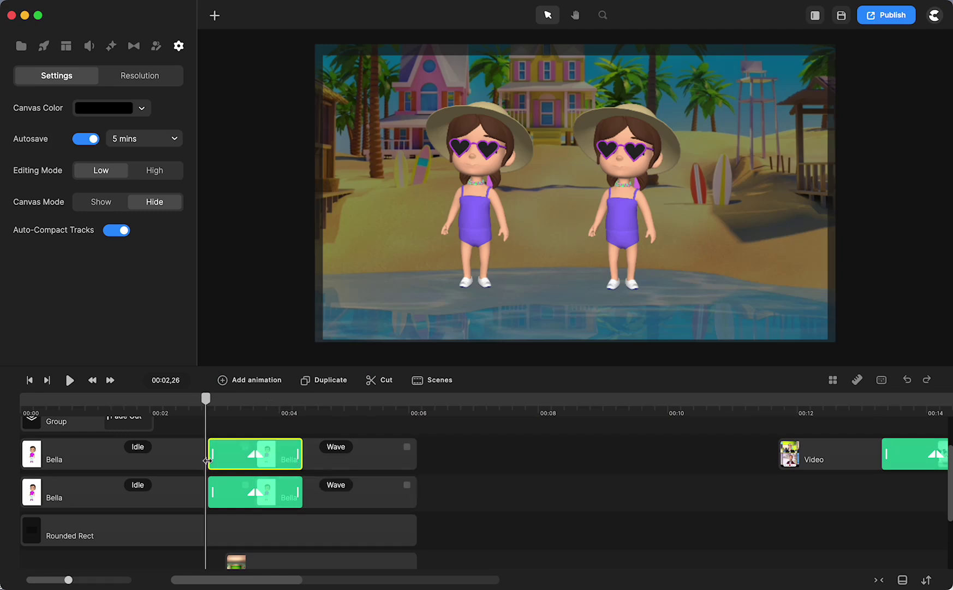
- Lengthen the top transition, preview from 00:02,00, then shorten it to end just before 00:04
left_click(210, 456)
left_click_drag(211, 456, 174, 455)
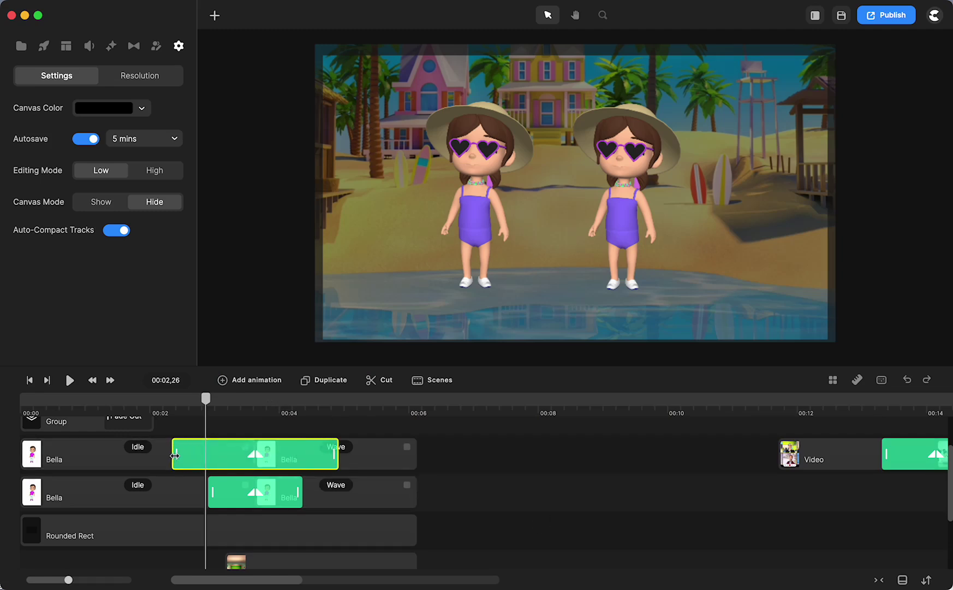
left_click(151, 403)
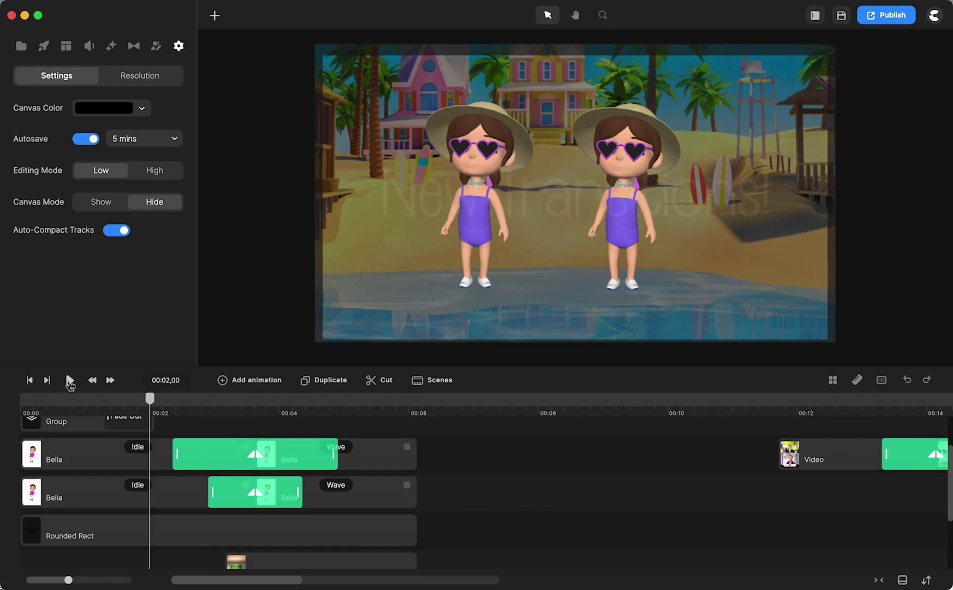
left_click(70, 380)
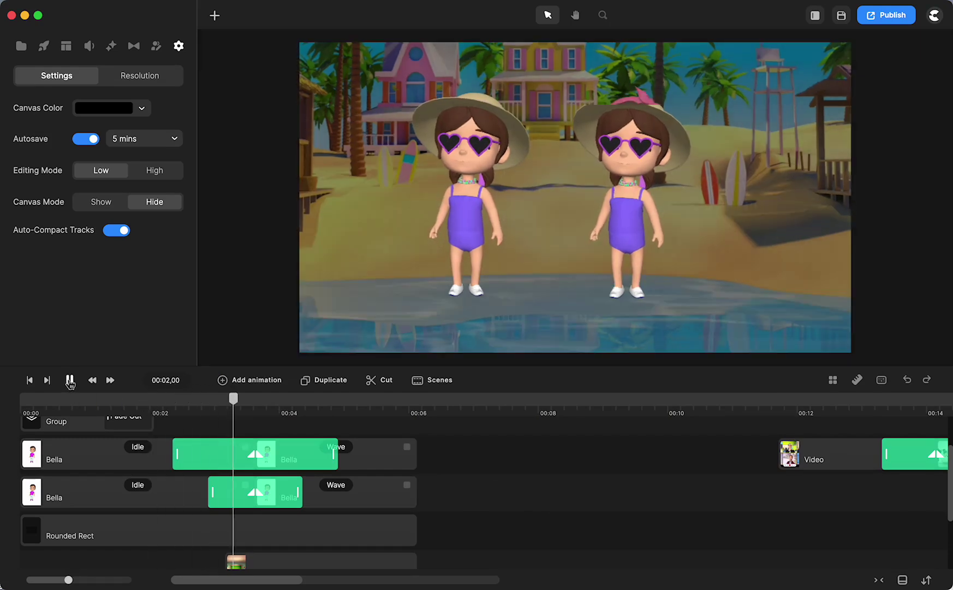
left_click(328, 461)
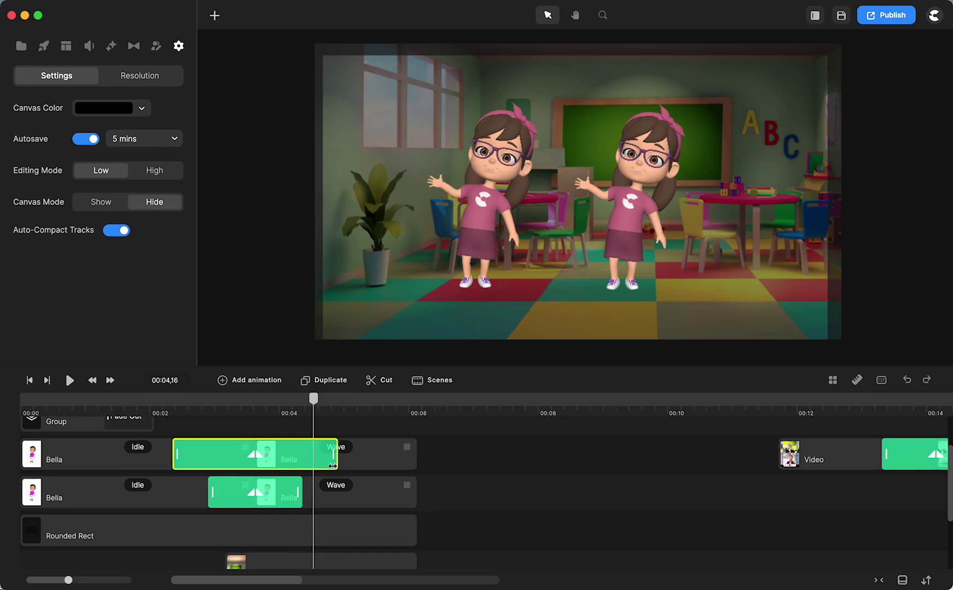
left_click_drag(332, 460, 292, 462)
left_click(510, 478)
scroll(421, 538, "down", 5)
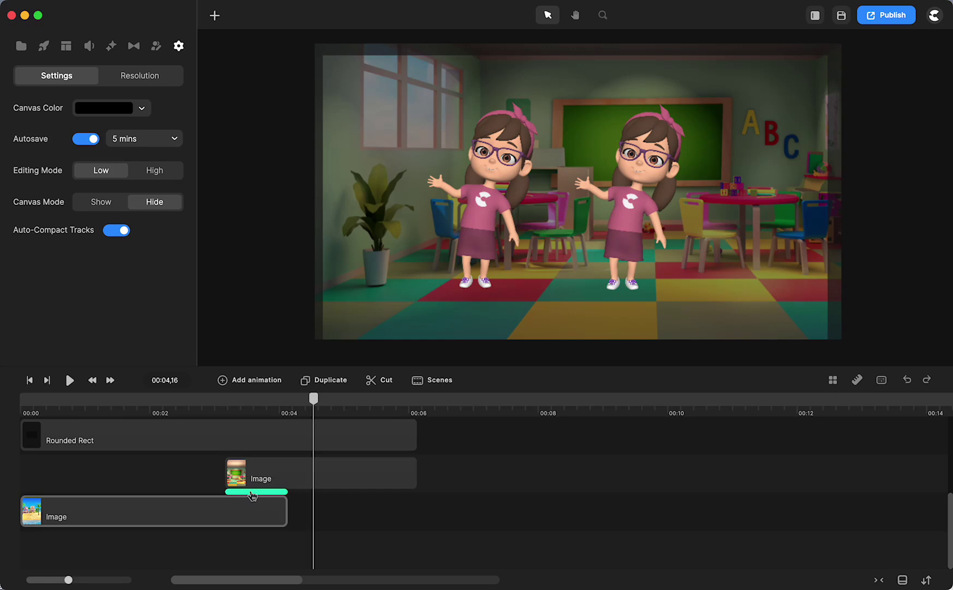
scroll(396, 508, "up", 2)
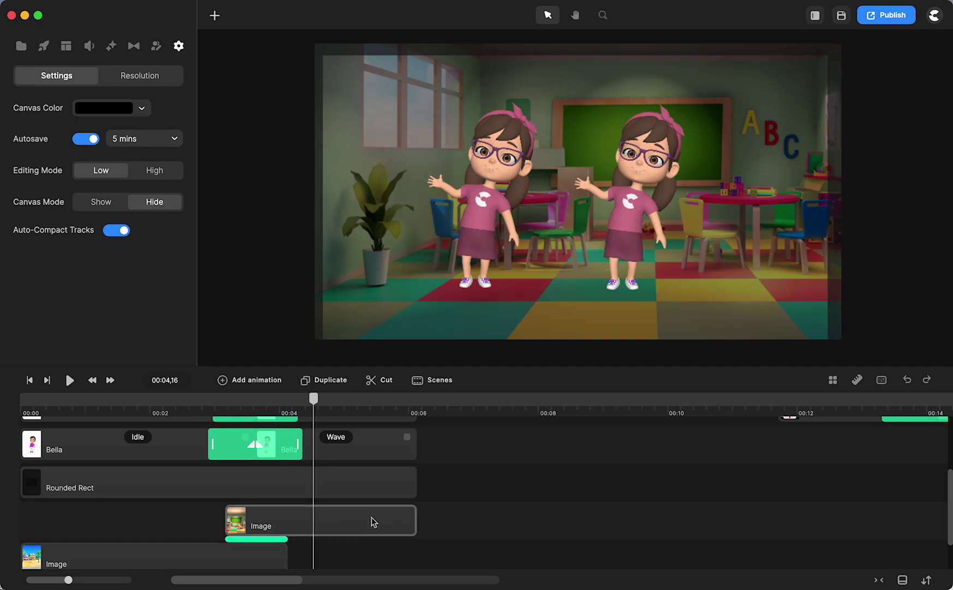
scroll(372, 517, "down", 2)
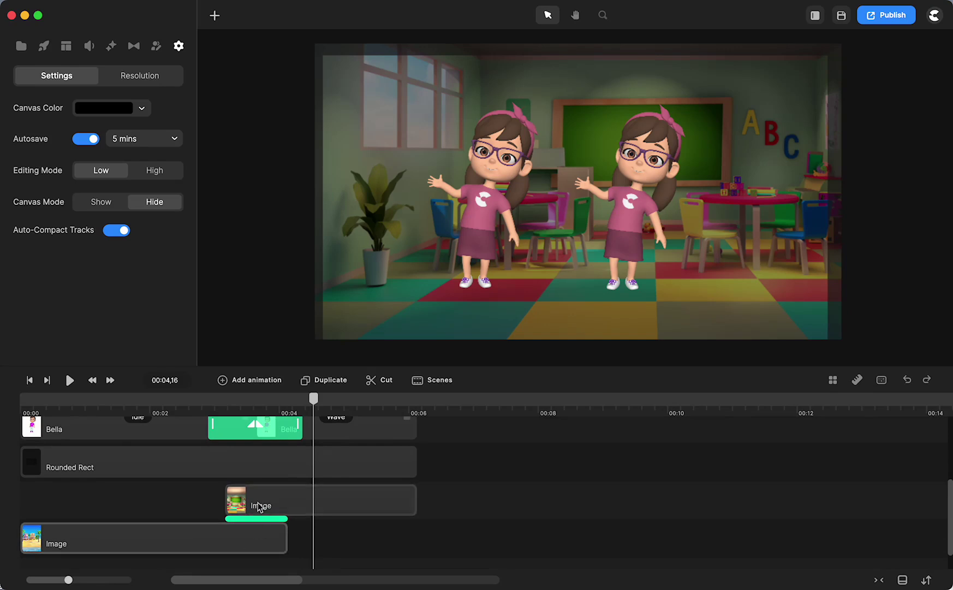
scroll(258, 506, "up", 4)
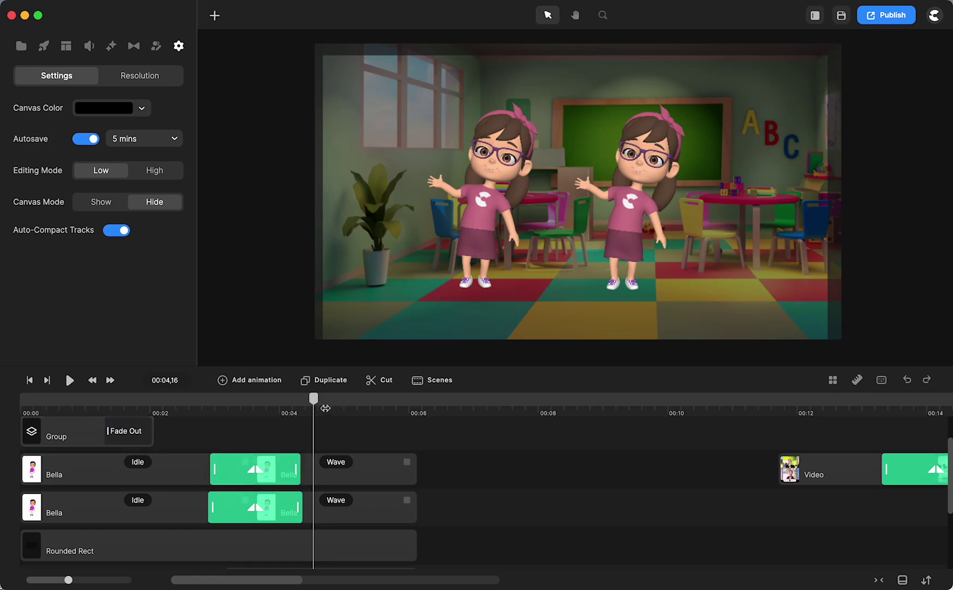
- Scrub through the outfit change, then move the playhead to 00:13,22 inside the video-to-video transition
left_click(252, 422)
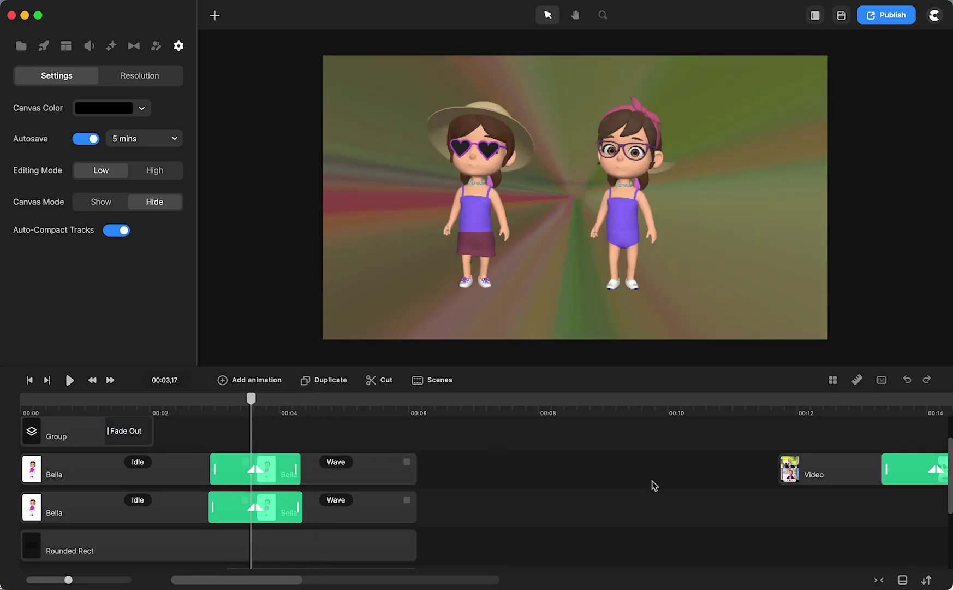
scroll(653, 484, "right", 5)
left_click(464, 403)
left_click_drag(464, 402, 524, 447)
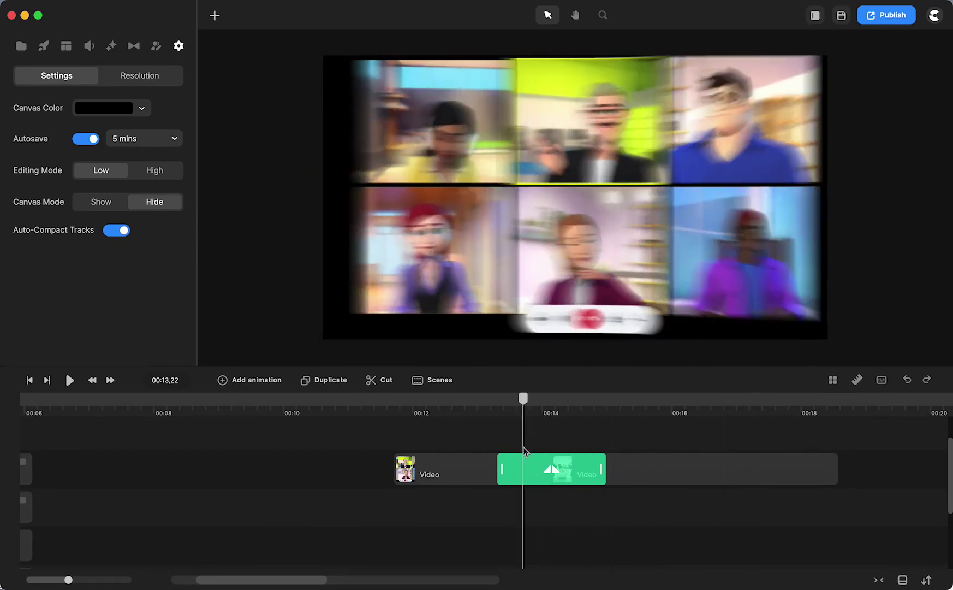
- Apply the Stereo Viewer transition to the video-clip join and scrub to preview it
double_click(537, 471)
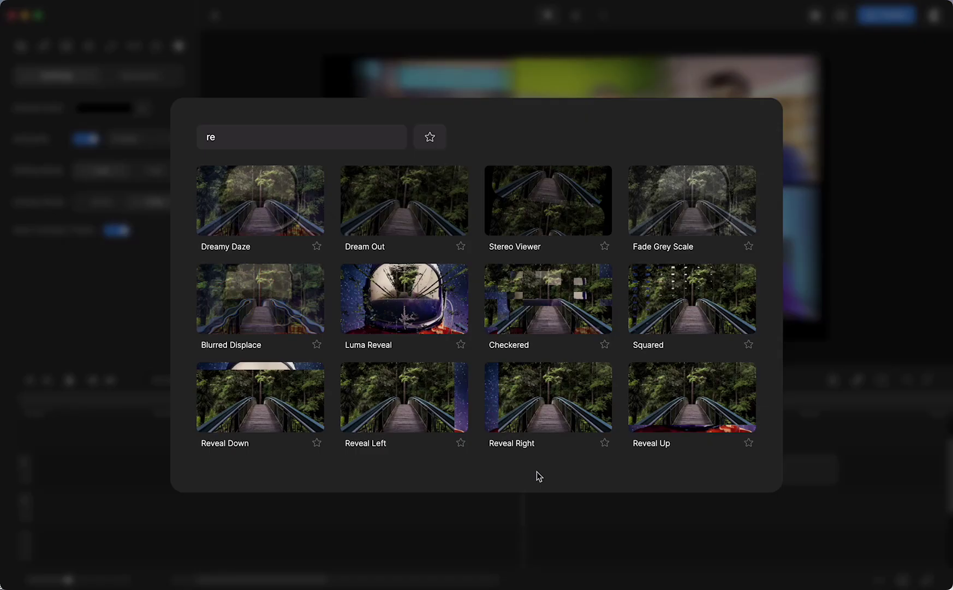
left_click(528, 215)
left_click_drag(523, 410, 491, 410)
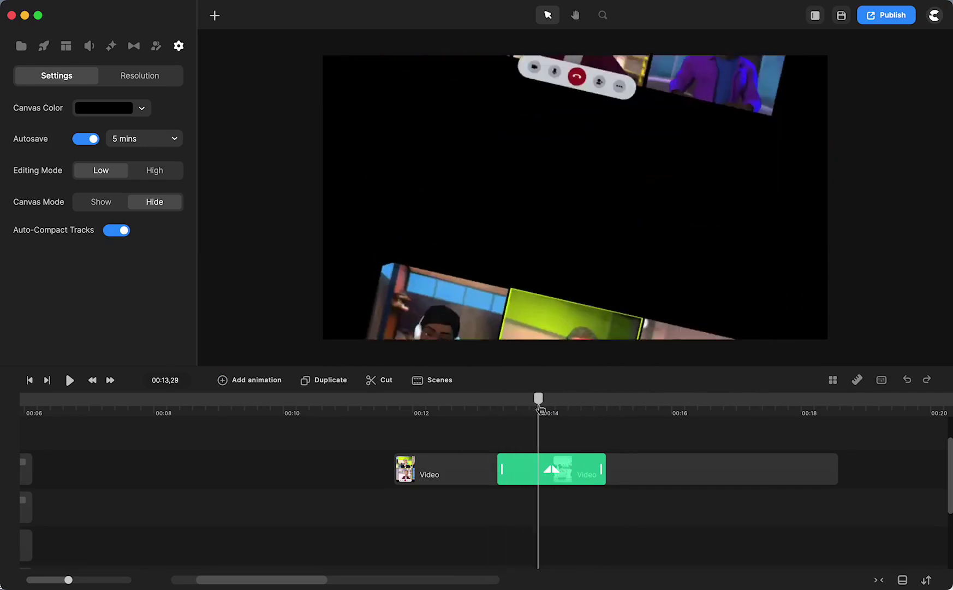
left_click_drag(540, 407, 557, 419)
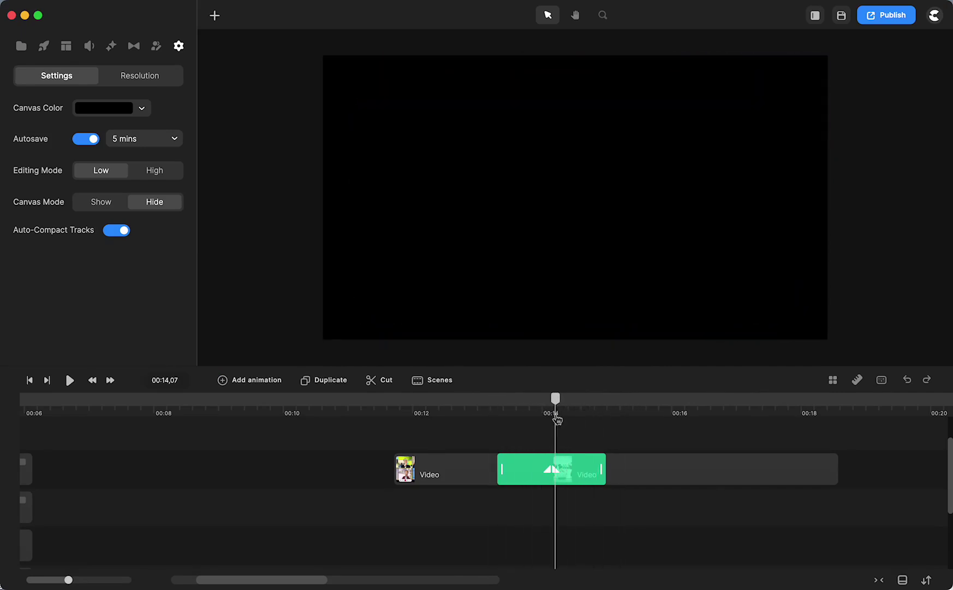
- Swap it for Fade Grey Scale, preview it, and bring the transition choices back up
left_click(512, 459)
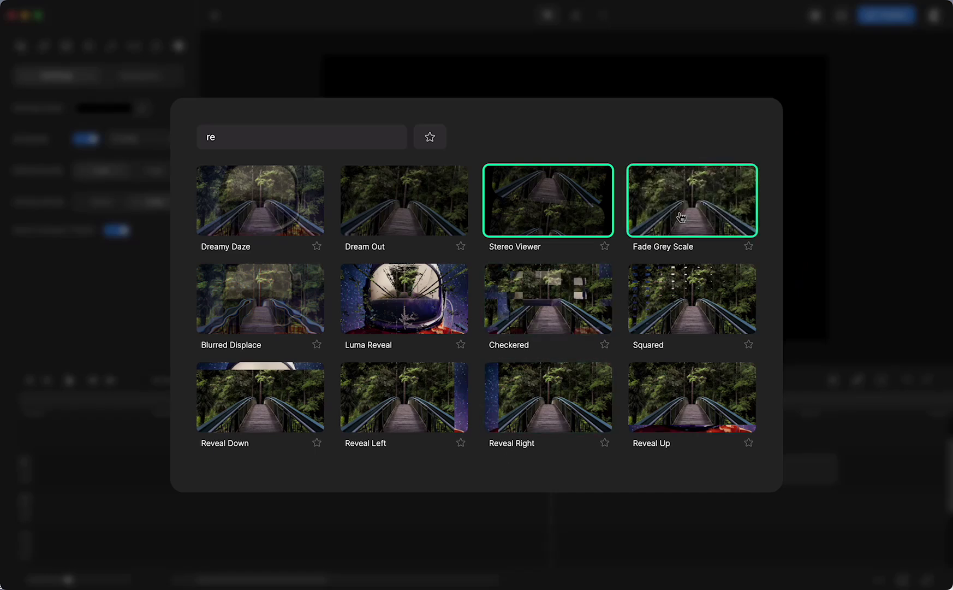
left_click(436, 206)
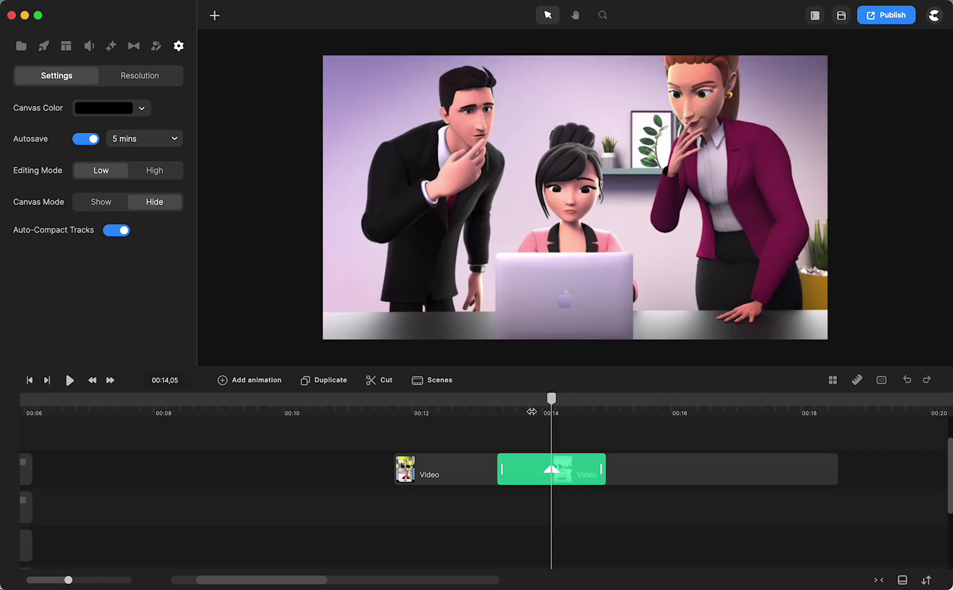
left_click_drag(553, 410, 519, 424)
left_click(548, 476)
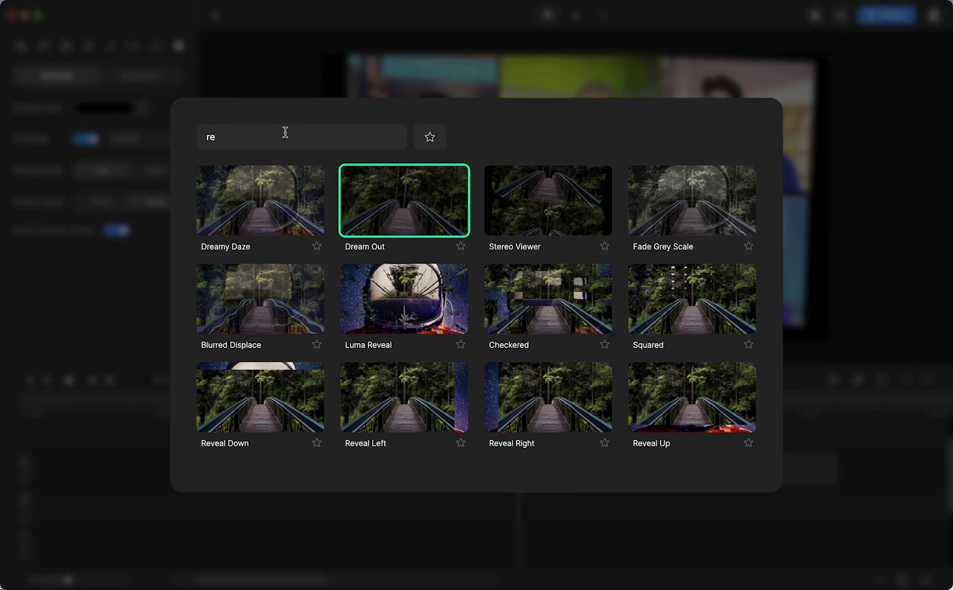
- Clear the 're' search, apply Zoom Out to the video join, and play it back
key("BackSpace")
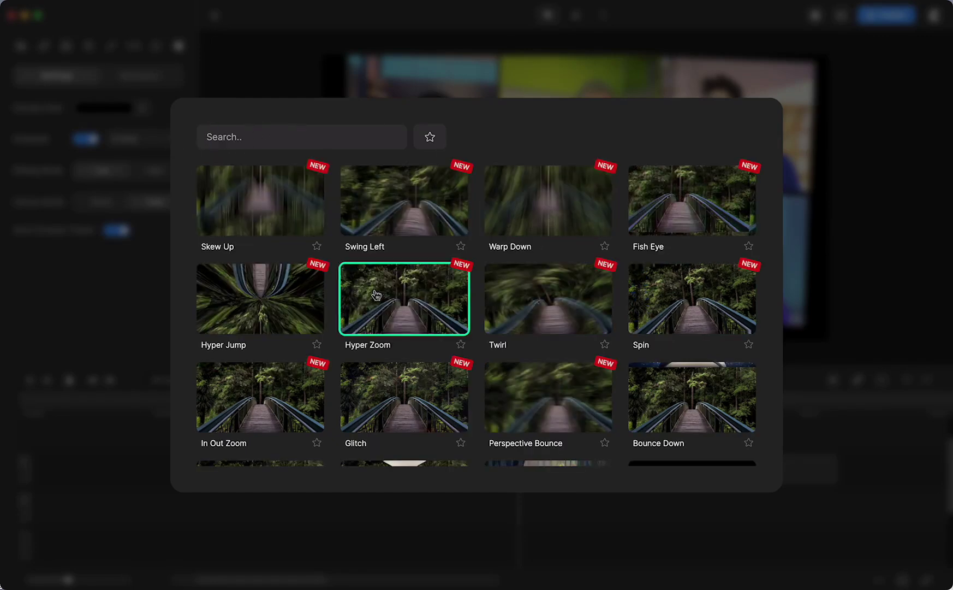
scroll(382, 295, "down", 10)
scroll(376, 295, "down", 3)
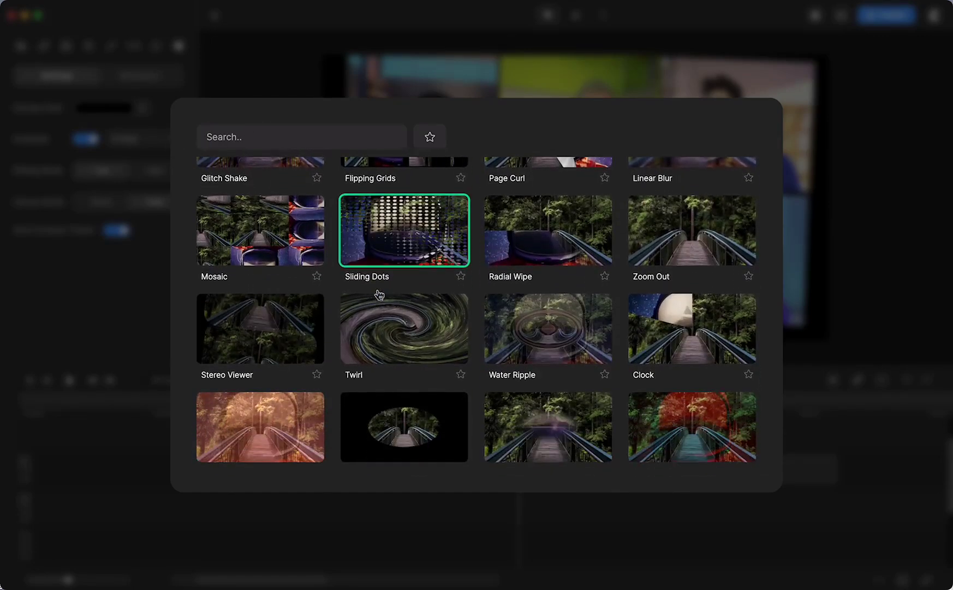
left_click(655, 224)
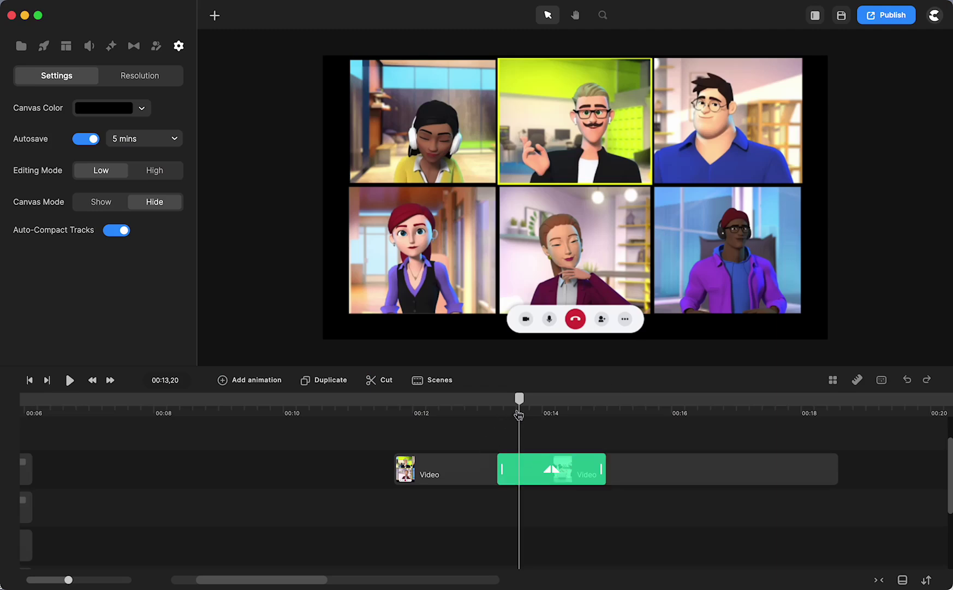
left_click_drag(518, 415, 481, 411)
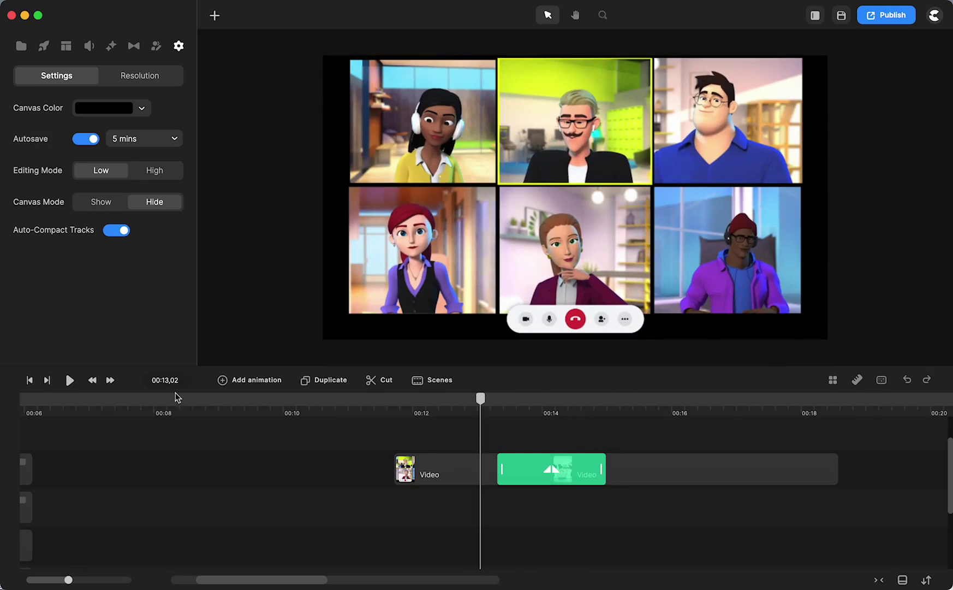
left_click(65, 382)
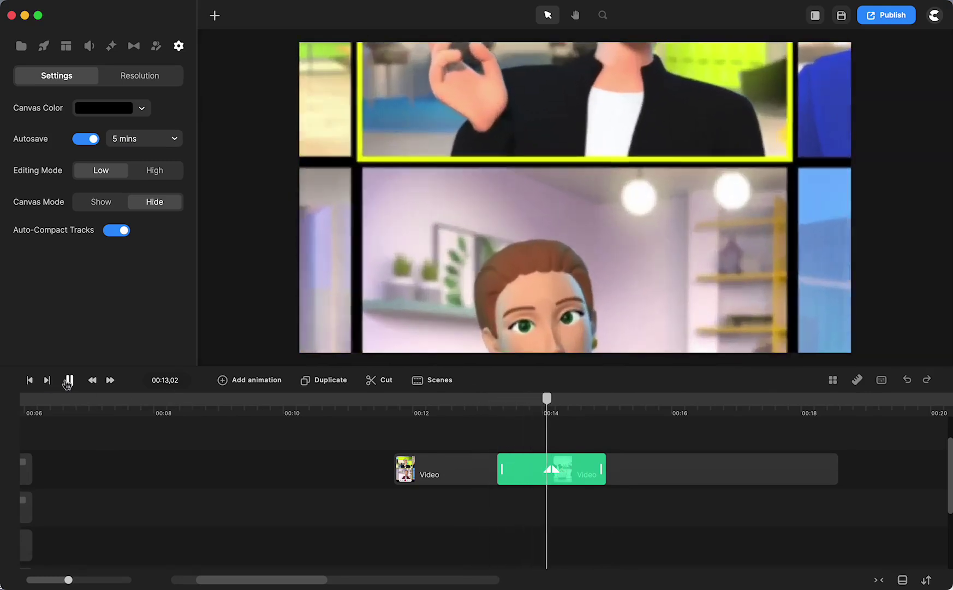
left_click(67, 381)
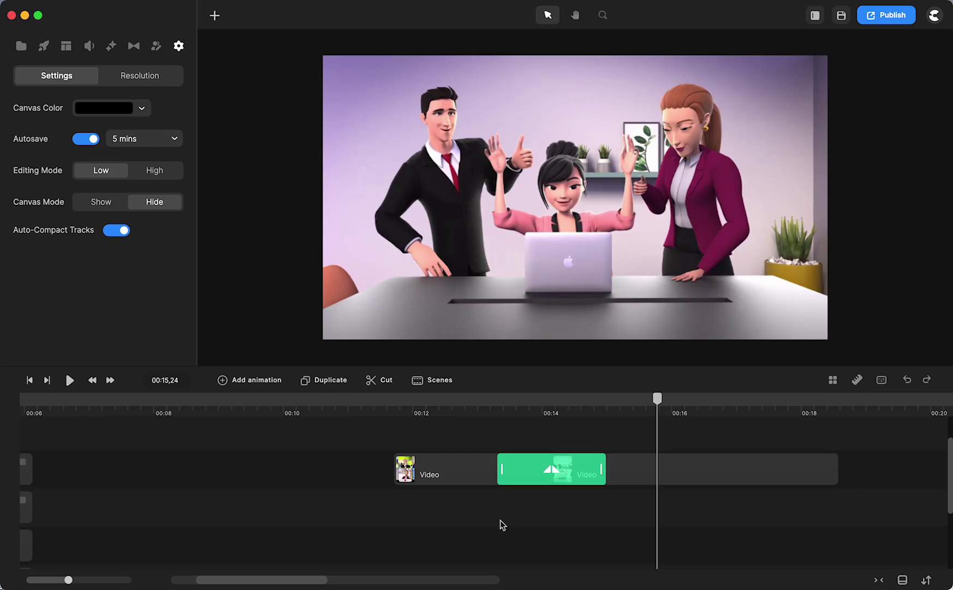
- Reopen the join's transition choices and close them without changes
double_click(542, 479)
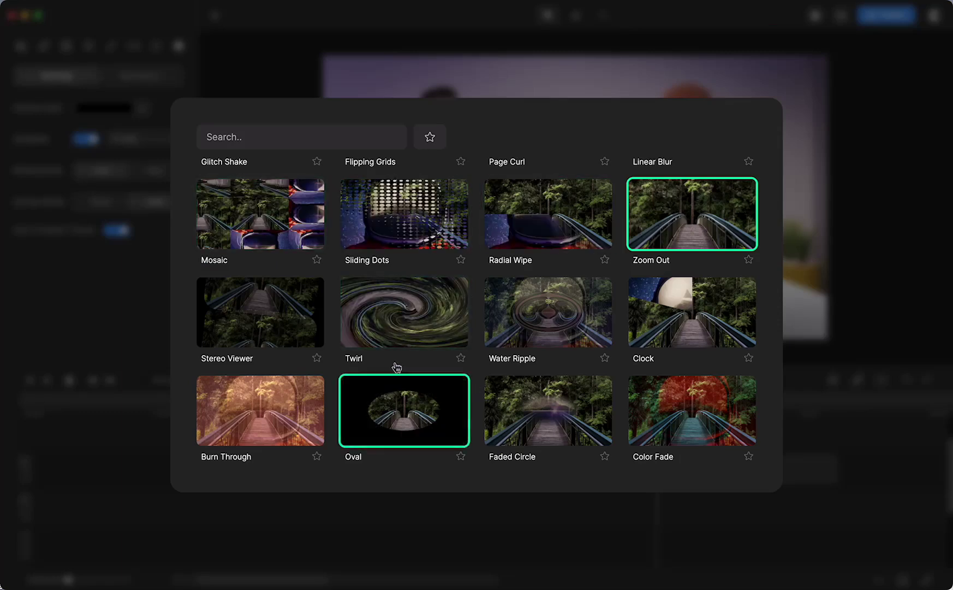
left_click(458, 522)
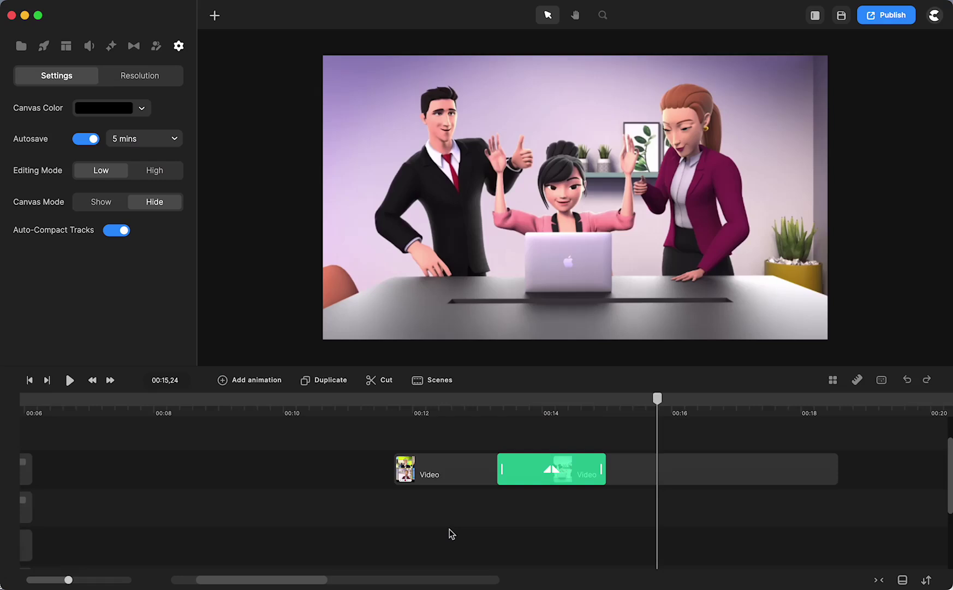
scroll(251, 494, "left", 10)
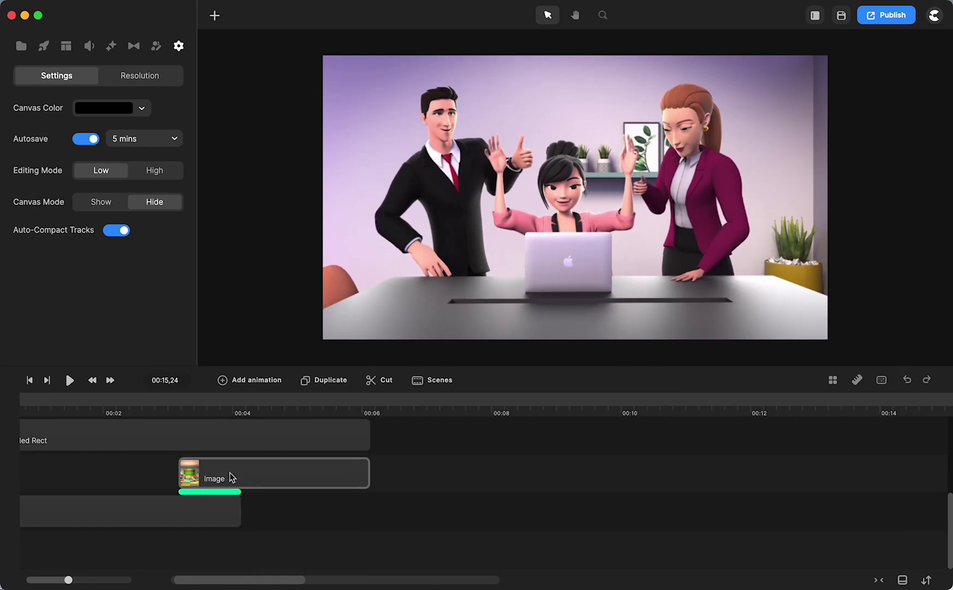
- Move the Image clip down a track and back to the top track, then give its edge Zoom Out
left_click_drag(227, 477, 213, 541)
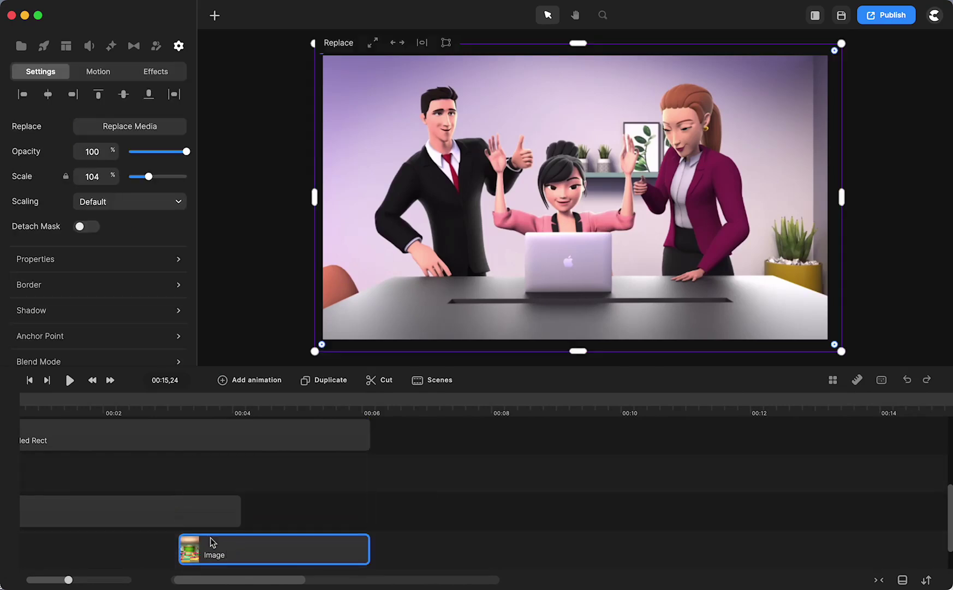
left_click(204, 530)
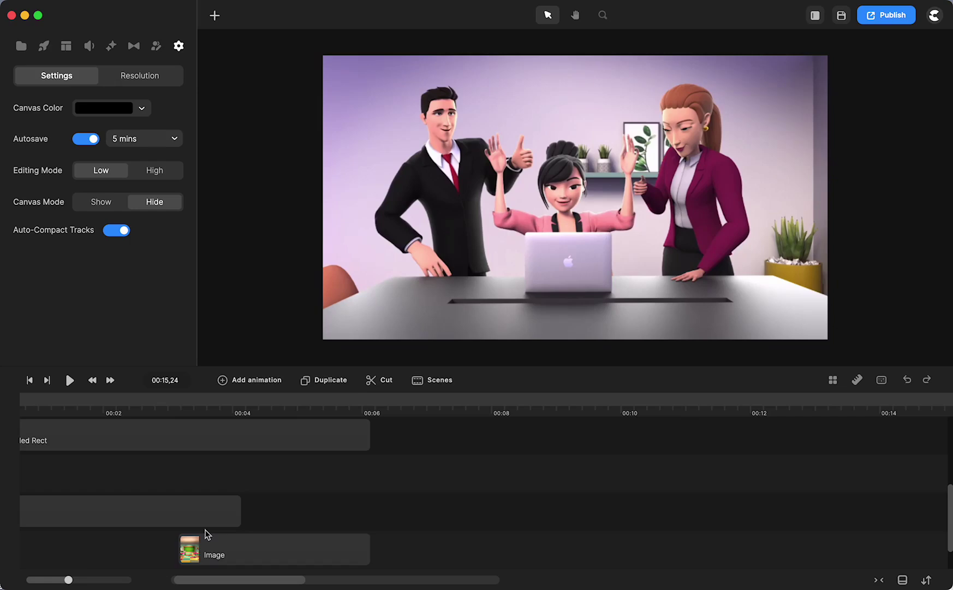
left_click_drag(212, 545, 221, 450)
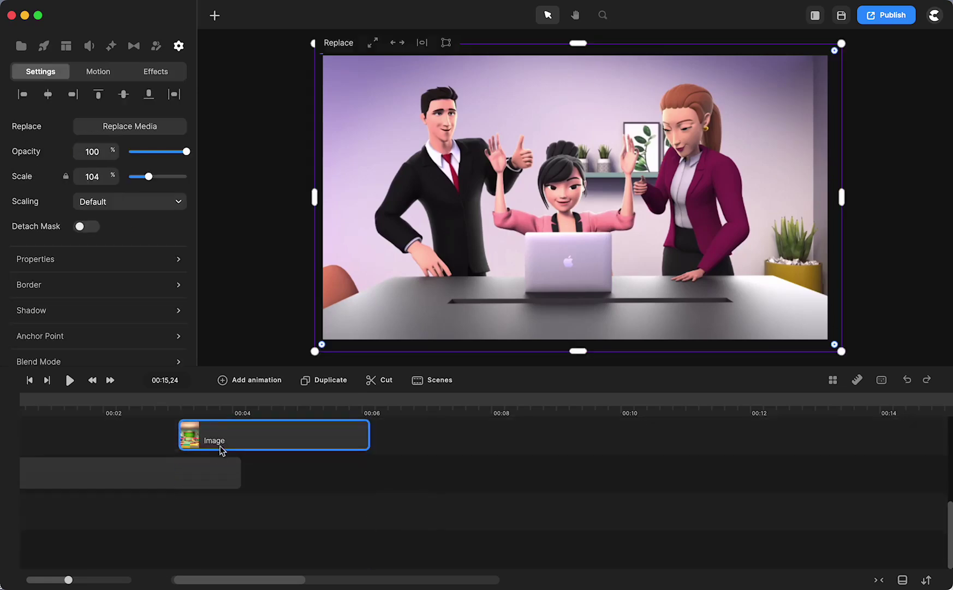
left_click(215, 456)
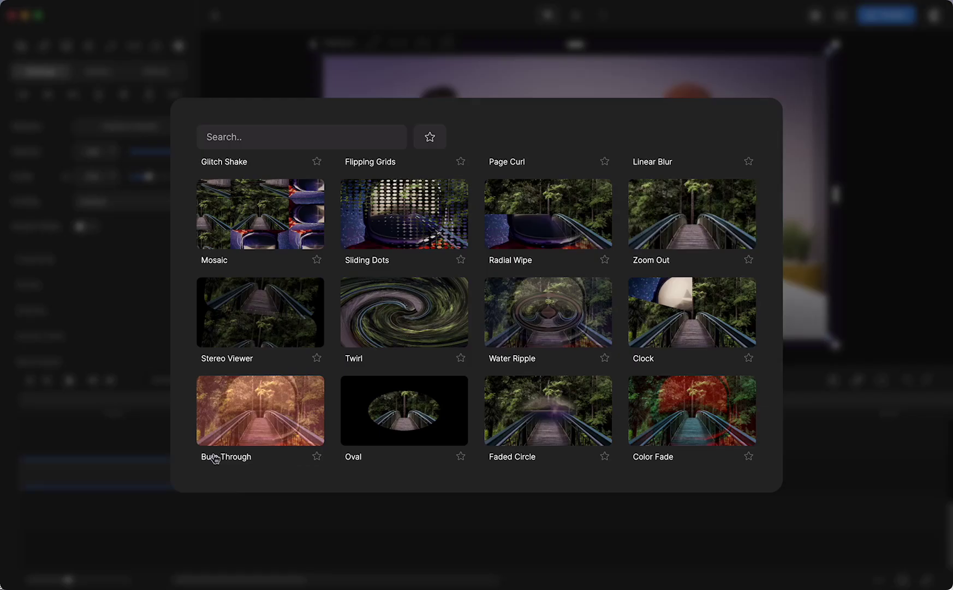
left_click(665, 241)
scroll(620, 504, "up", 5)
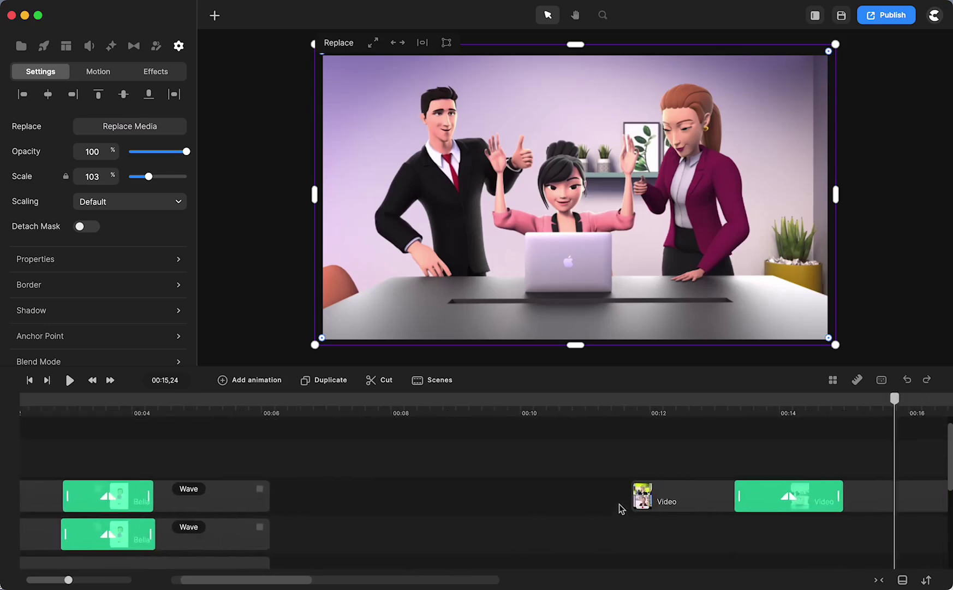
- Scrub from the video-call grid into the office scene, then butt the Video clips together
left_click_drag(826, 400, 675, 435)
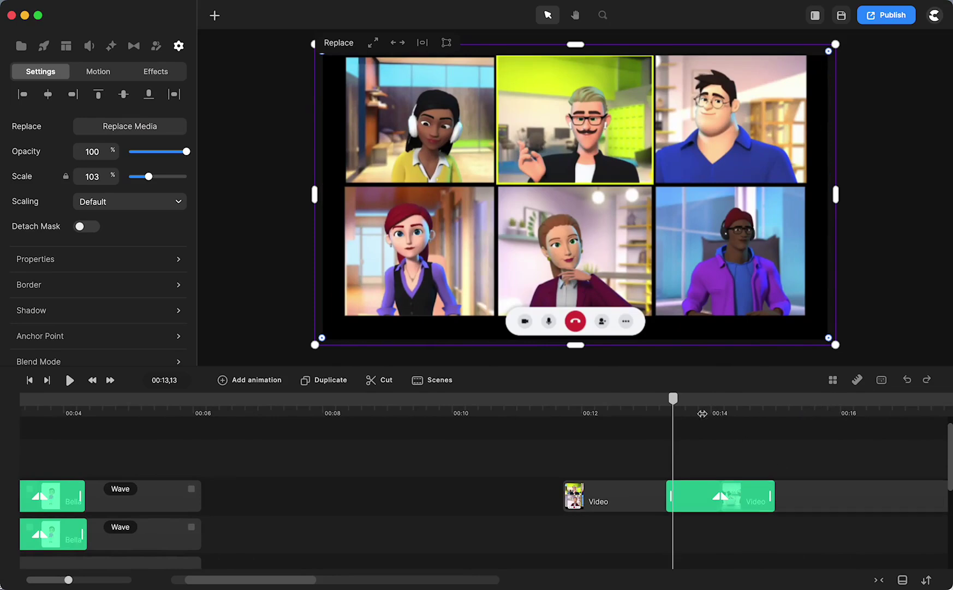
left_click_drag(672, 406, 633, 426)
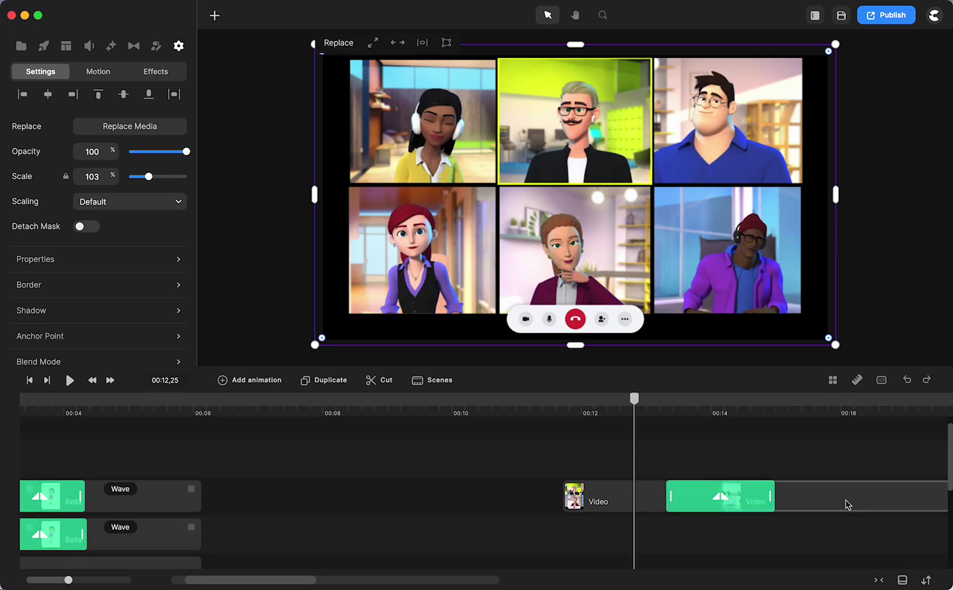
mouse_move(635, 507)
left_mouse_down()
mouse_move(579, 507)
mouse_move(641, 511)
left_mouse_up()
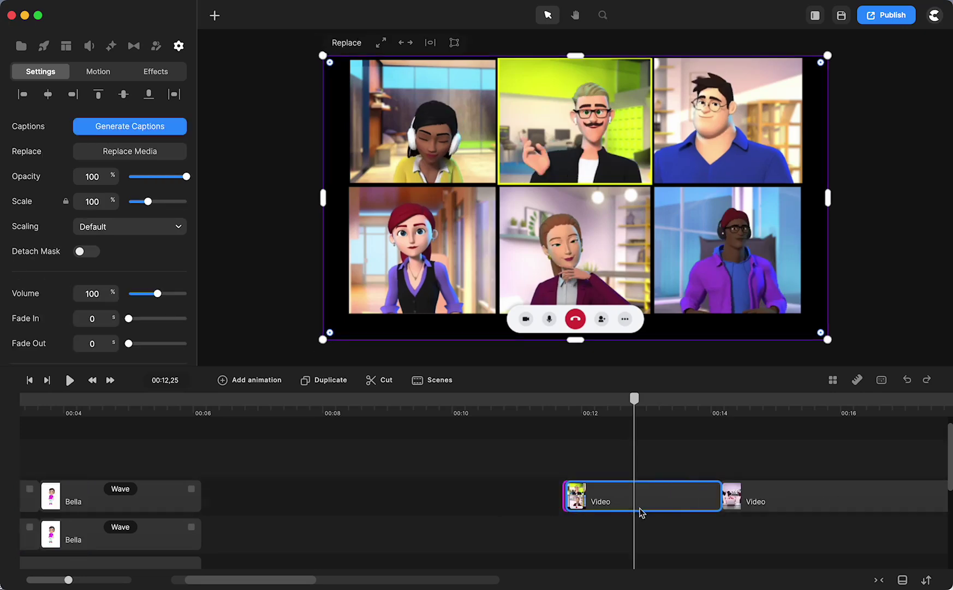
left_click(722, 496)
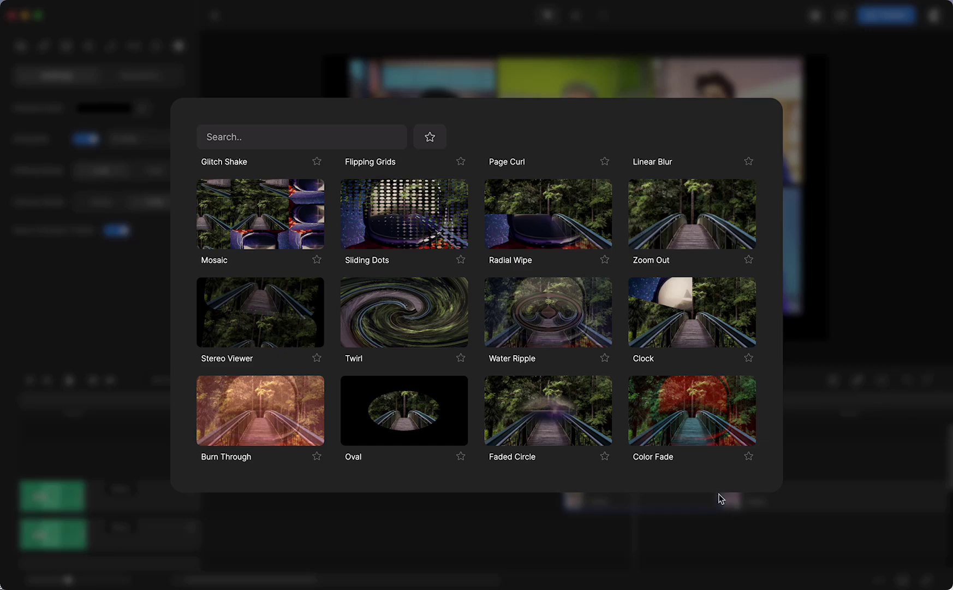